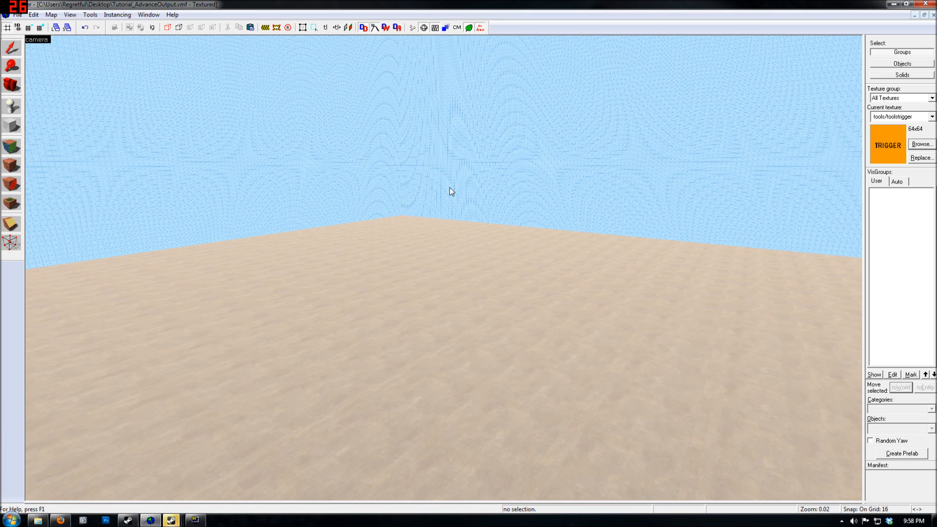
# Step: Place an info_player_teamspawn entity on the sand floor
pyautogui.press('z')
pyautogui.press('z')
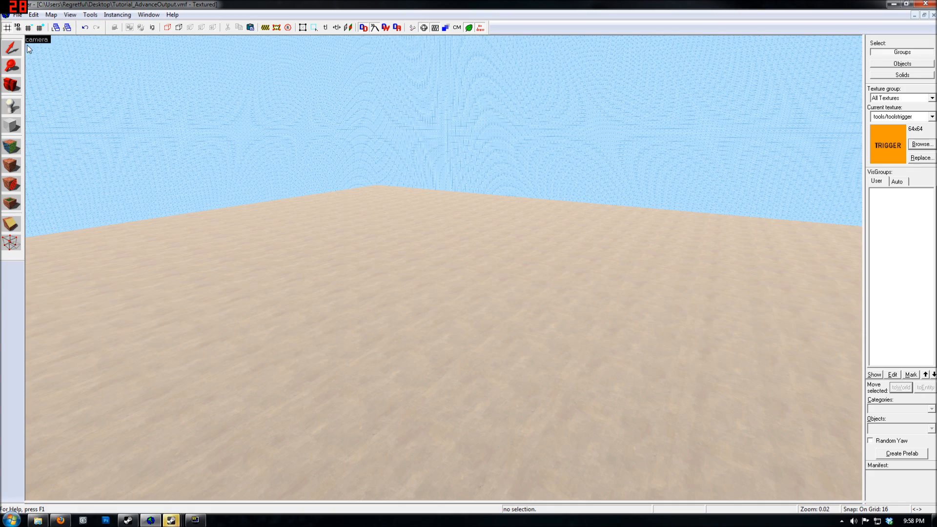
pyautogui.click(11, 107)
pyautogui.press('z')
pyautogui.press('z')
pyautogui.click(434, 268)
pyautogui.press('z')
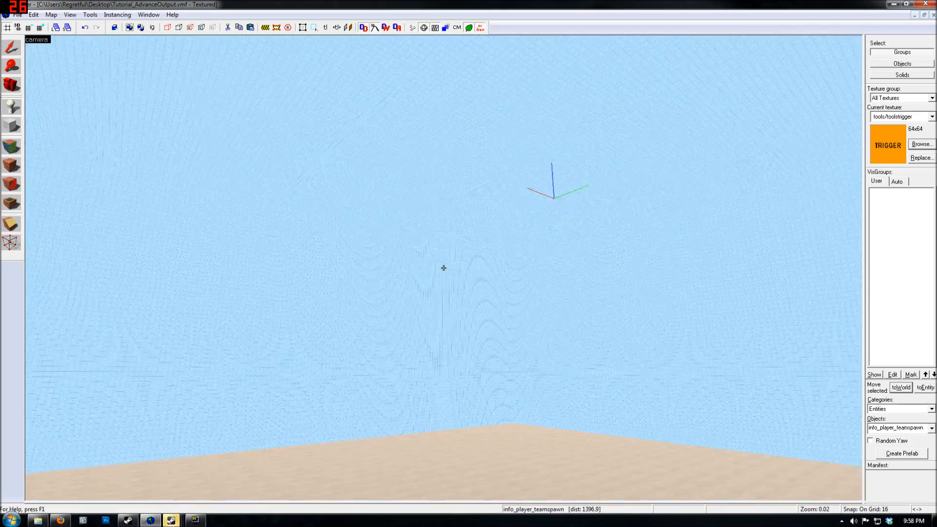
pyautogui.press('w')
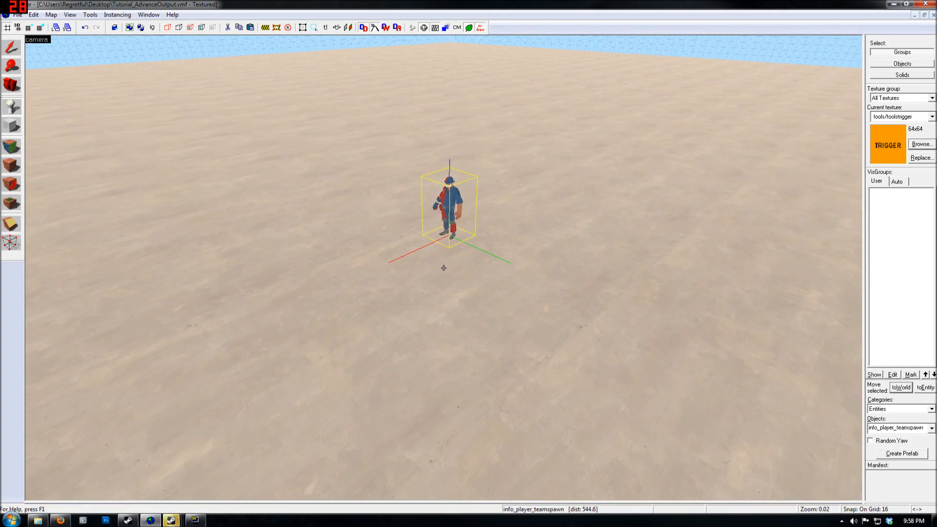
# Step: With the grid at 64, create a 64 by 64 trigger-textured block about 79 units high around the player spawn
pyautogui.click(6, 55)
pyautogui.click(11, 129)
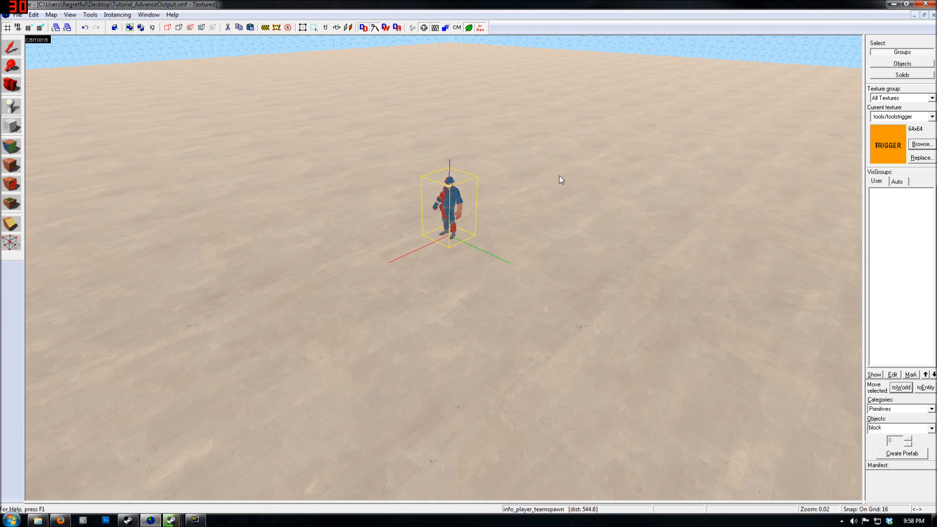
pyautogui.hotkey('shift', 'z')
pyautogui.scroll(10, 621, 396)
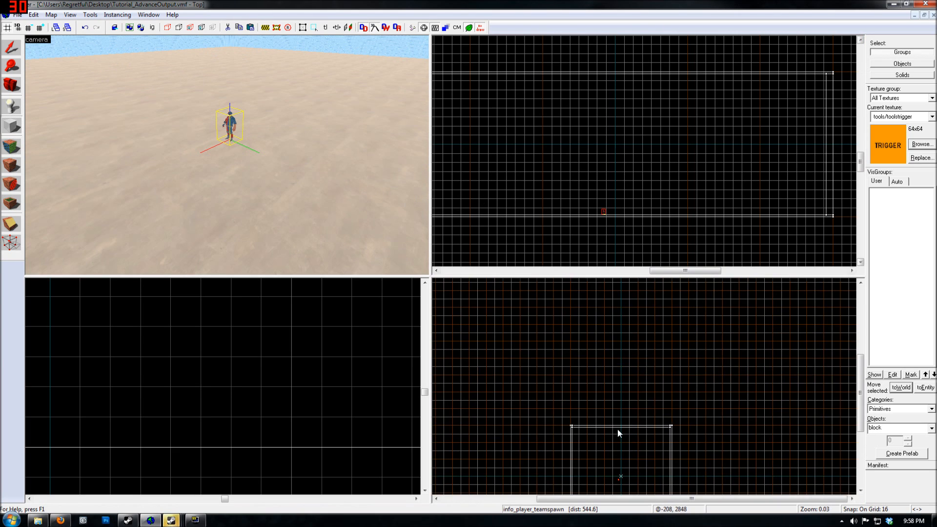
pyautogui.scroll(12, 564, 393)
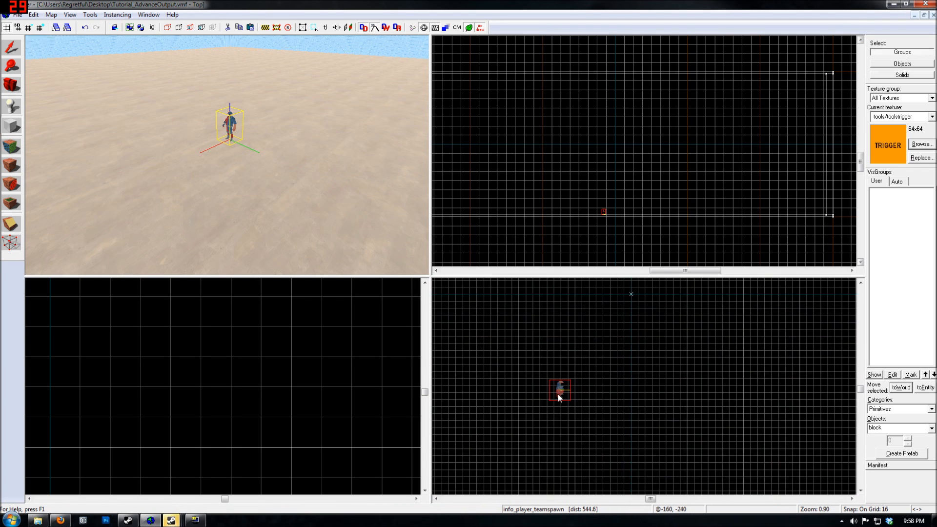
pyautogui.press(']')
pyautogui.press(']')
pyautogui.moveTo(540, 376); pyautogui.dragTo(615, 440)
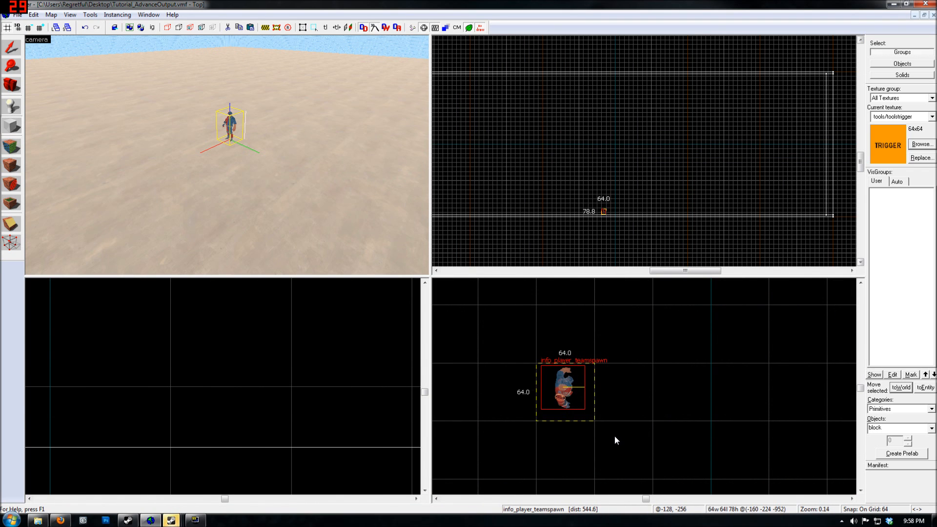
pyautogui.press('Return')
# Step: Convert the trigger-textured block into a brush entity of class trigger_once
pyautogui.press('z')
pyautogui.press('w')
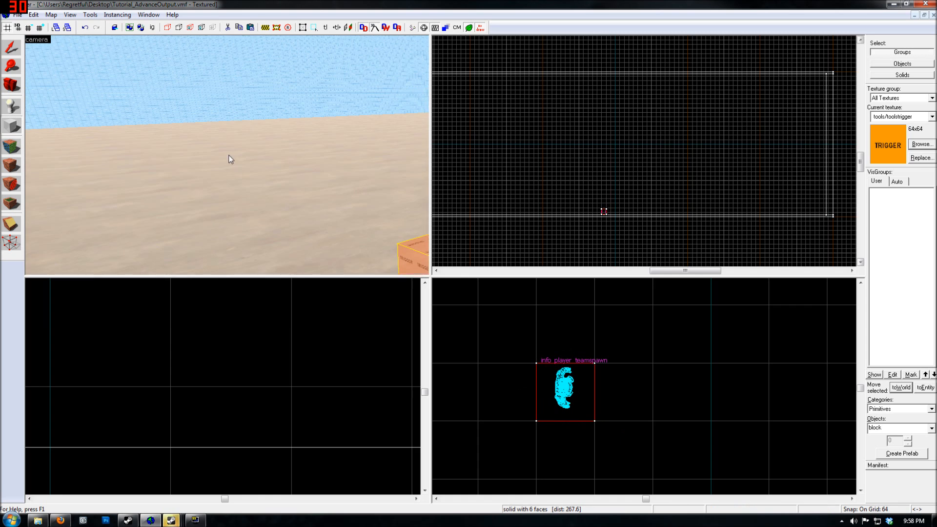
pyautogui.press('z')
pyautogui.hotkey('shift', 'z')
pyautogui.press('z')
pyautogui.press('a')
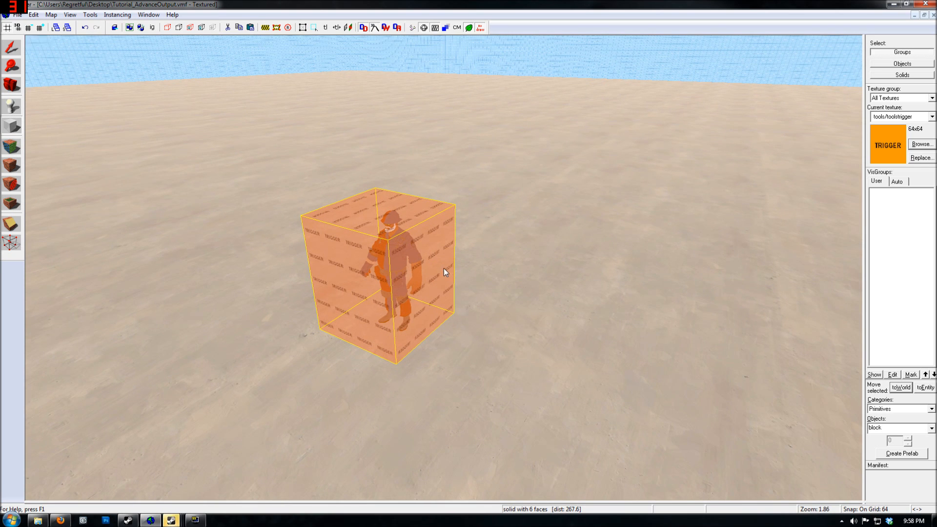
pyautogui.click(19, 47)
pyautogui.hotkey('ctrl', 't')
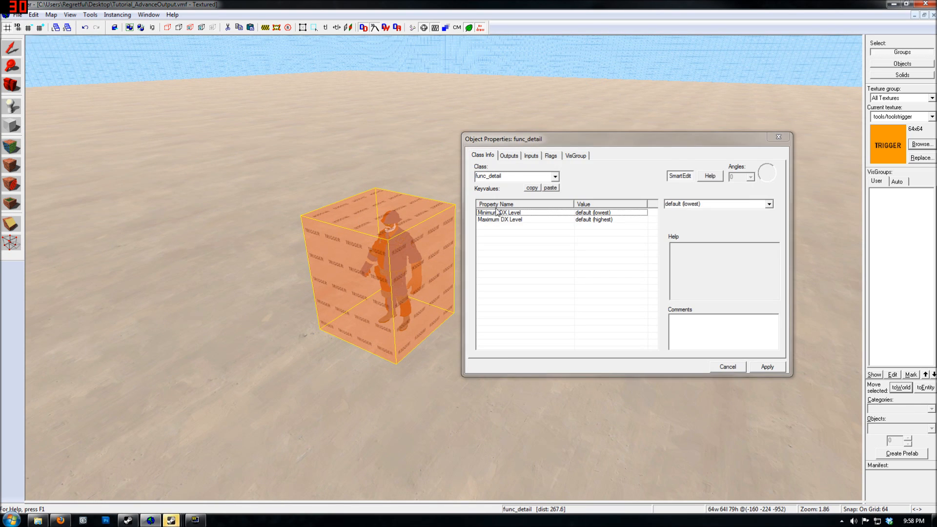
pyautogui.write('trigger_once')
pyautogui.press('Return')
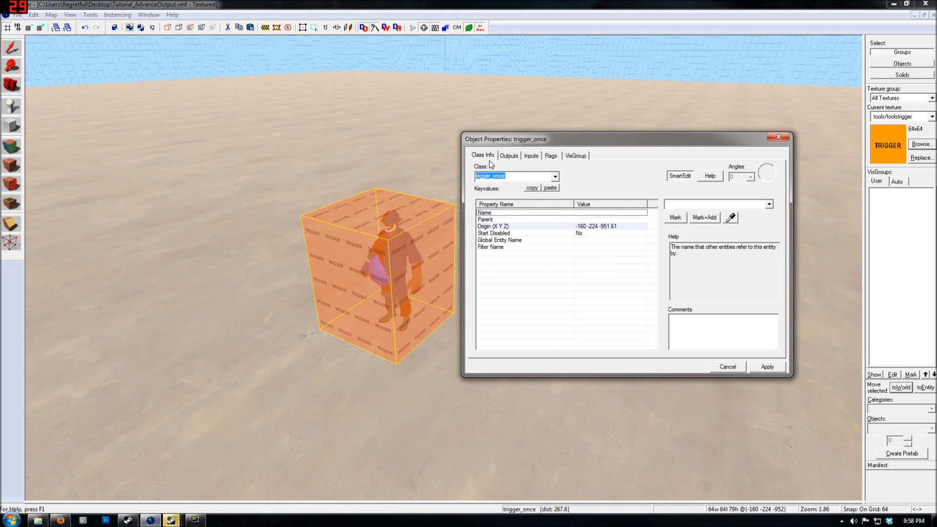
pyautogui.moveTo(517, 142); pyautogui.dragTo(589, 112)
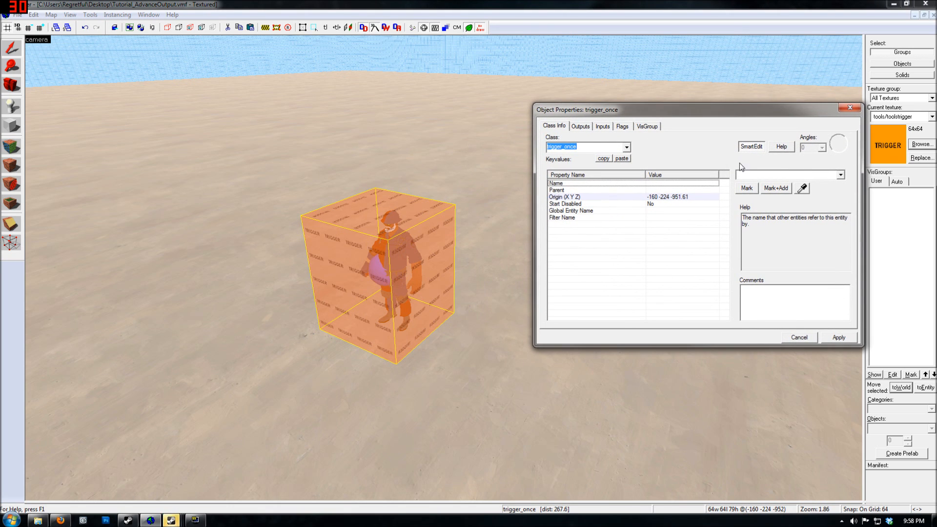
pyautogui.click(665, 107)
pyautogui.click(850, 108)
# Step: Clone the player spawn in the trigger and place the copy beside the trigger
pyautogui.press('z')
pyautogui.press('w')
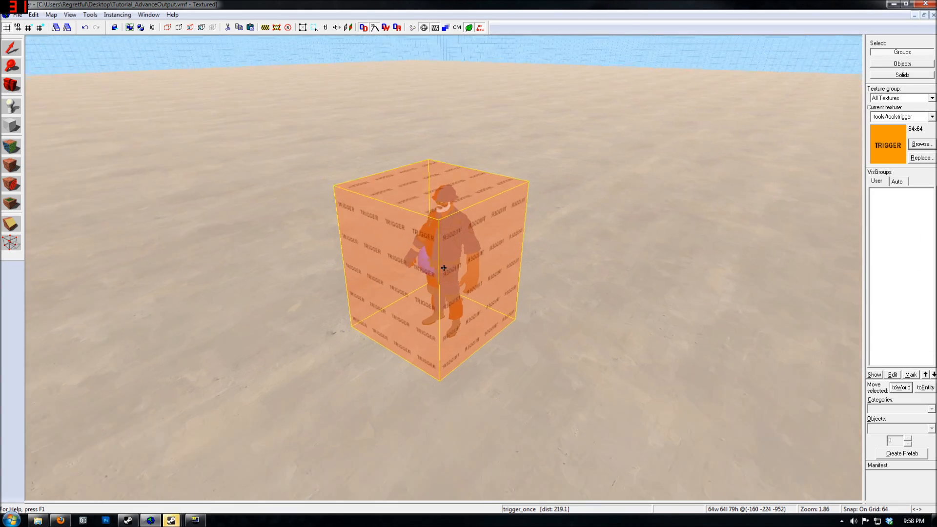
pyautogui.press('w')
pyautogui.click(444, 268)
pyautogui.press('s')
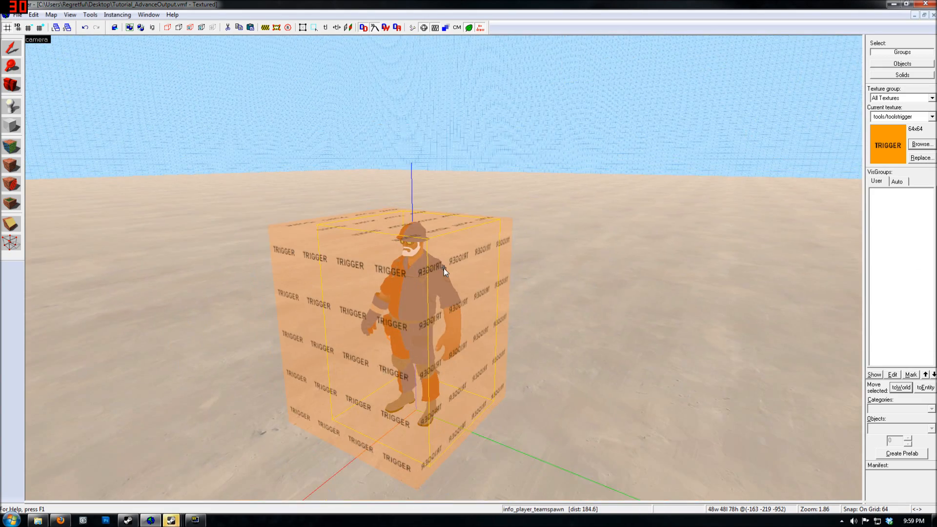
pyautogui.hotkey('shift', 'z')
pyautogui.keyDown('shift'); pyautogui.moveTo(562, 389); pyautogui.dragTo(592, 306); pyautogui.keyUp('shift')
pyautogui.press('s')
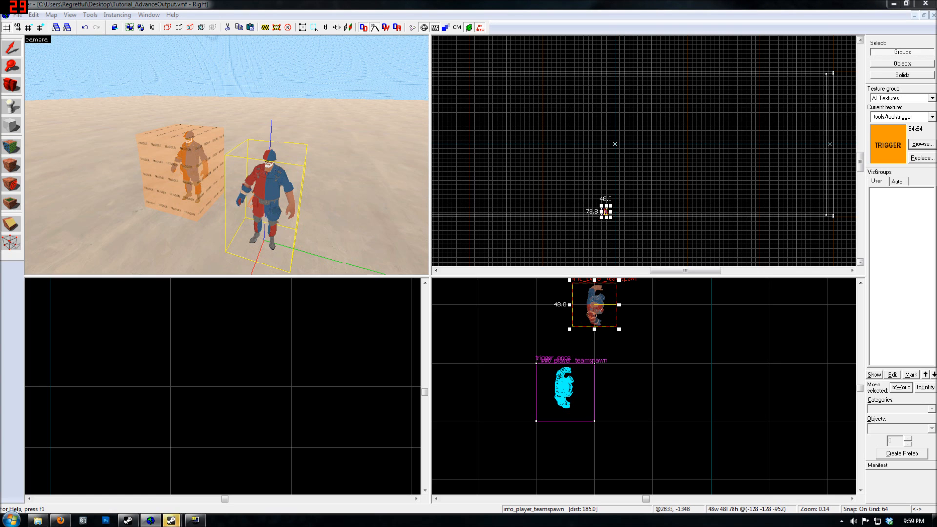
# Step: Change the cloned player spawn's class to env_entity_maker
pyautogui.hotkey('alt', 'Return')
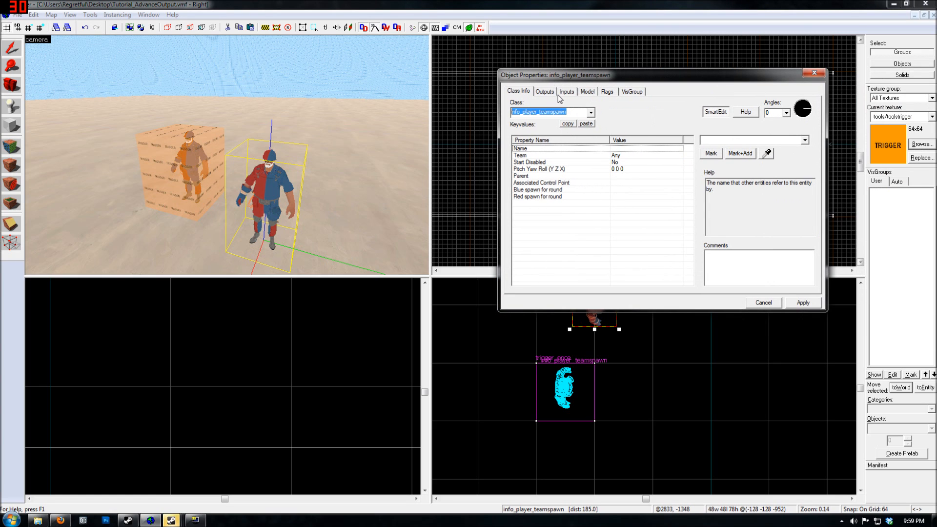
pyautogui.write('env_entity_')
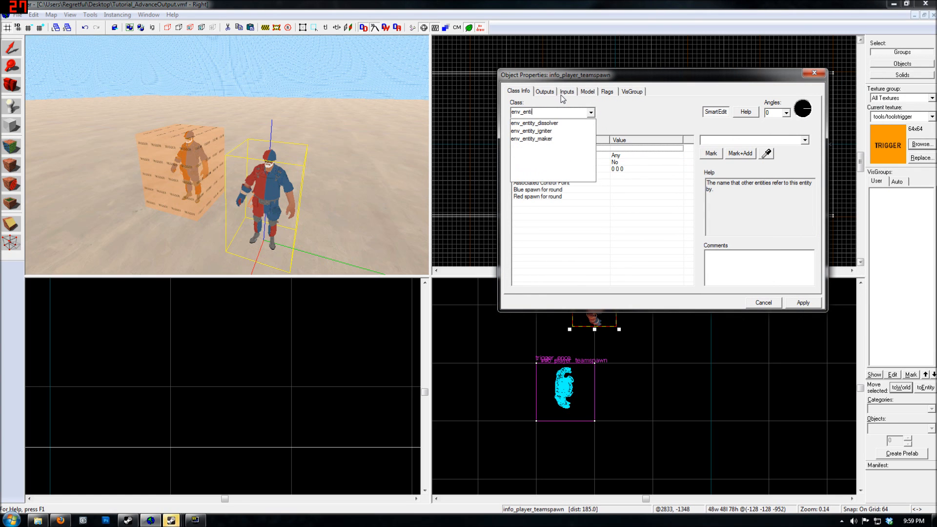
pyautogui.press('Down')
pyautogui.press('Down')
pyautogui.press('Down')
pyautogui.press('Return')
pyautogui.press('Return')
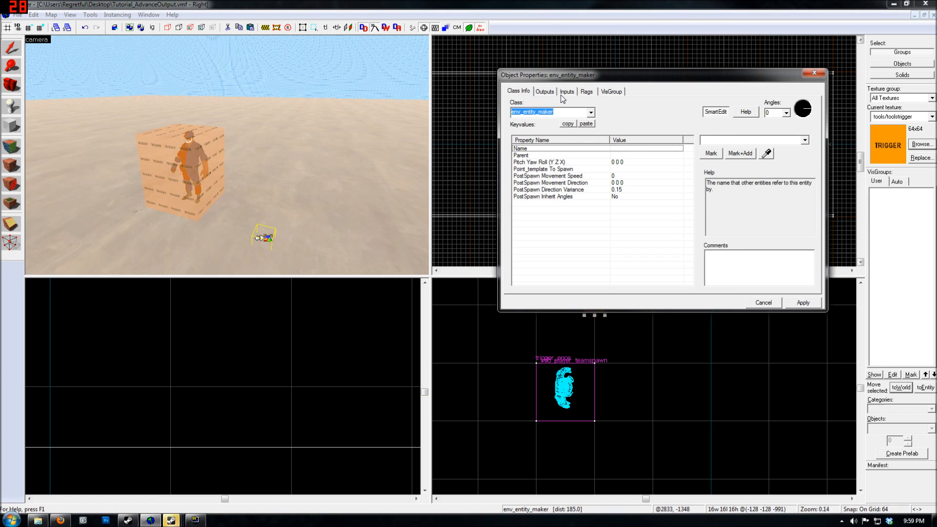
# Step: Move the env_entity_maker up off the floor and farther out from the trigger, to about -64 -128 -896
pyautogui.press('z')
pyautogui.press('w')
pyautogui.press('z')
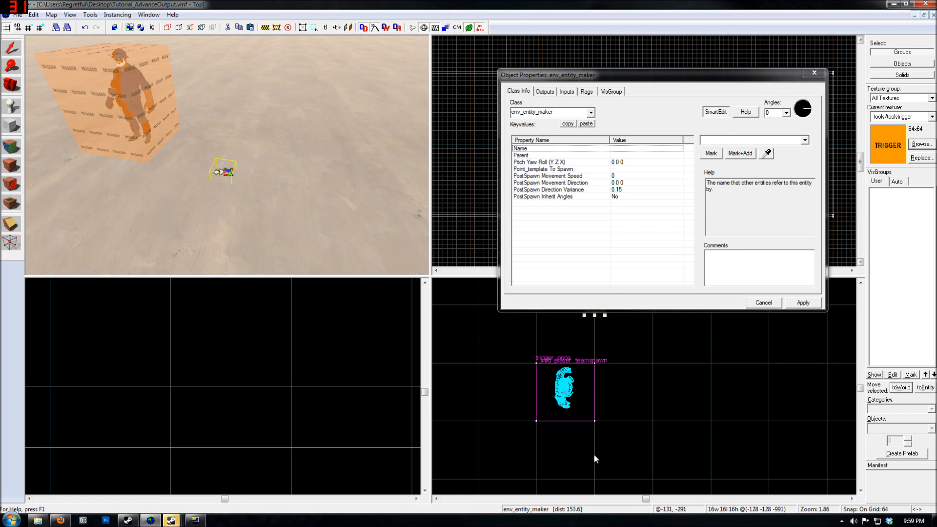
pyautogui.scroll(-2, 594, 456)
pyautogui.moveTo(666, 75); pyautogui.dragTo(313, 297)
pyautogui.scroll(3, 605, 210)
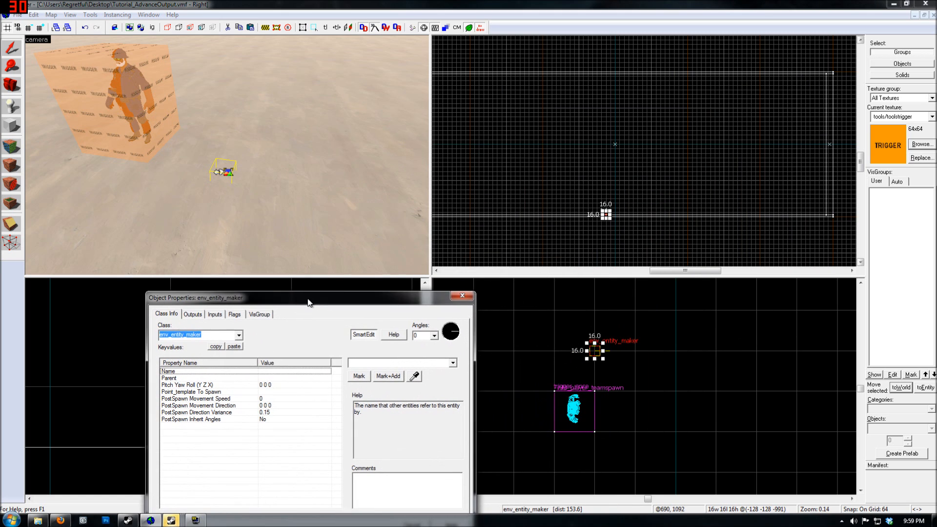
pyautogui.scroll(3, 630, 224)
pyautogui.scroll(2, 630, 224)
pyautogui.moveTo(627, 209); pyautogui.dragTo(693, 105)
pyautogui.press('s')
pyautogui.press('z')
# Step: Review the entity maker's properties and set its name to Player_Maker
pyautogui.moveTo(301, 306); pyautogui.dragTo(651, 161)
pyautogui.click(639, 235)
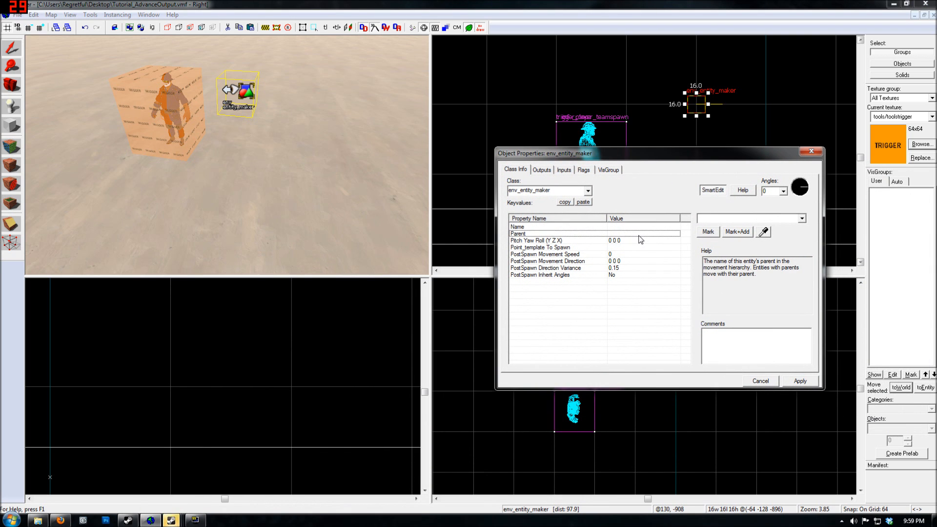
pyautogui.click(627, 241)
pyautogui.click(622, 247)
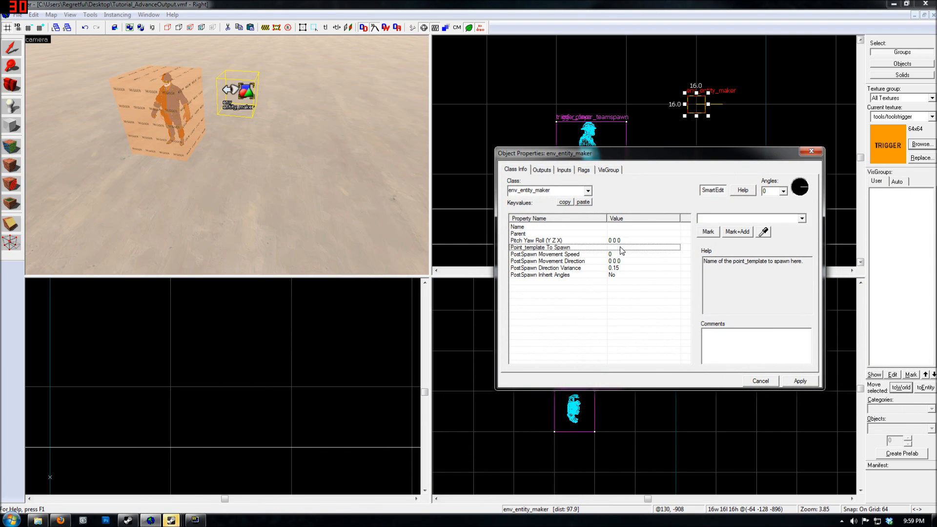
pyautogui.click(605, 227)
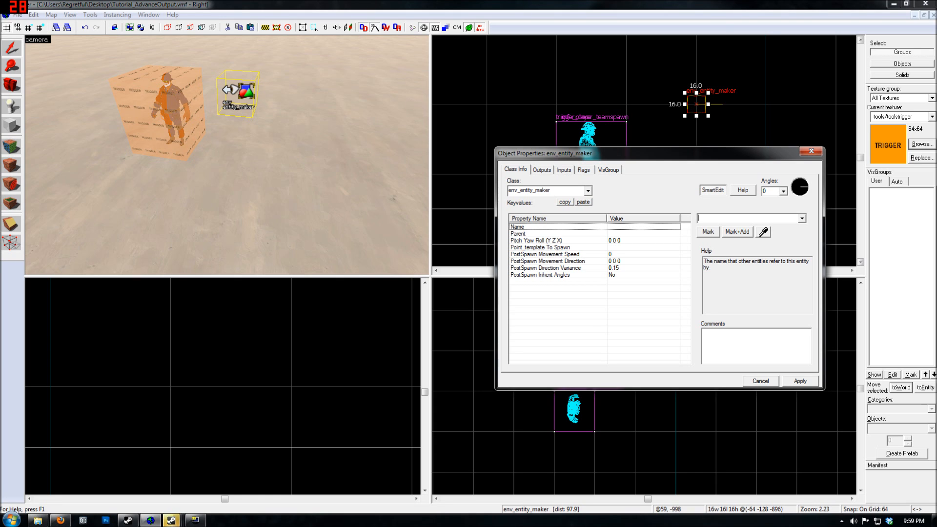
pyautogui.click(544, 274)
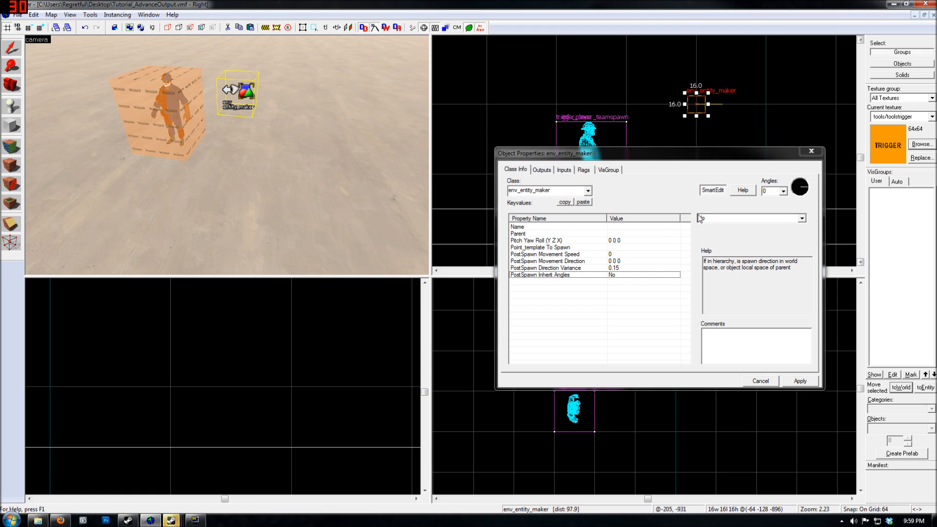
pyautogui.click(657, 228)
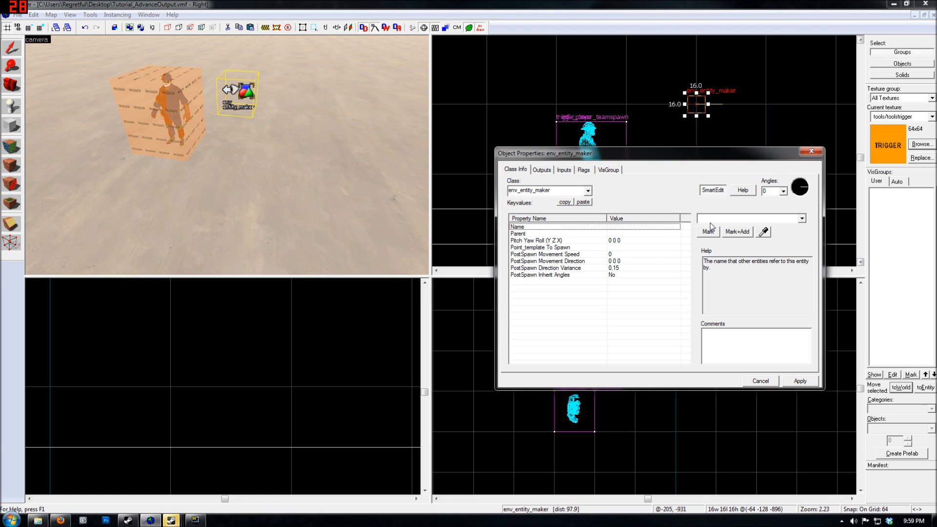
pyautogui.write('Player_sm')
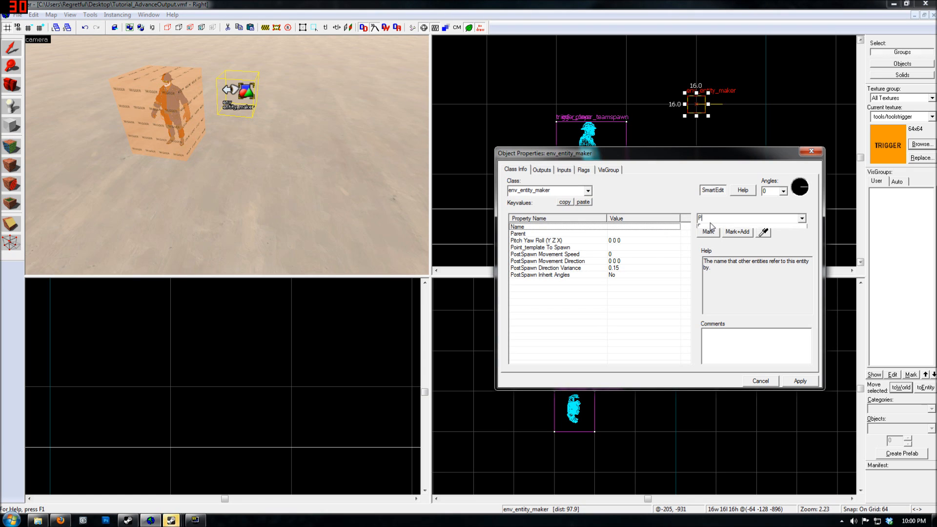
pyautogui.write('aker')
pyautogui.press('Return')
# Step: With the grid at 16, clone Player_Maker and move the copy straight down to floor level
pyautogui.click(149, 239)
pyautogui.press('w')
pyautogui.press('s')
pyautogui.press('z')
pyautogui.moveTo(575, 156); pyautogui.dragTo(401, 271)
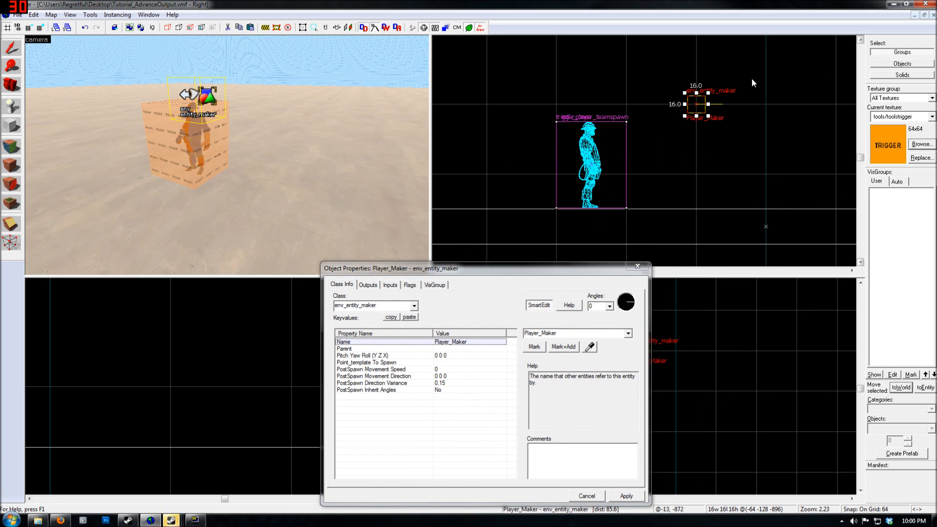
pyautogui.scroll(4, 730, 104)
pyautogui.press('[')
pyautogui.press('[')
pyautogui.keyDown('shift'); pyautogui.moveTo(672, 112); pyautogui.dragTo(671, 149); pyautogui.keyUp('shift')
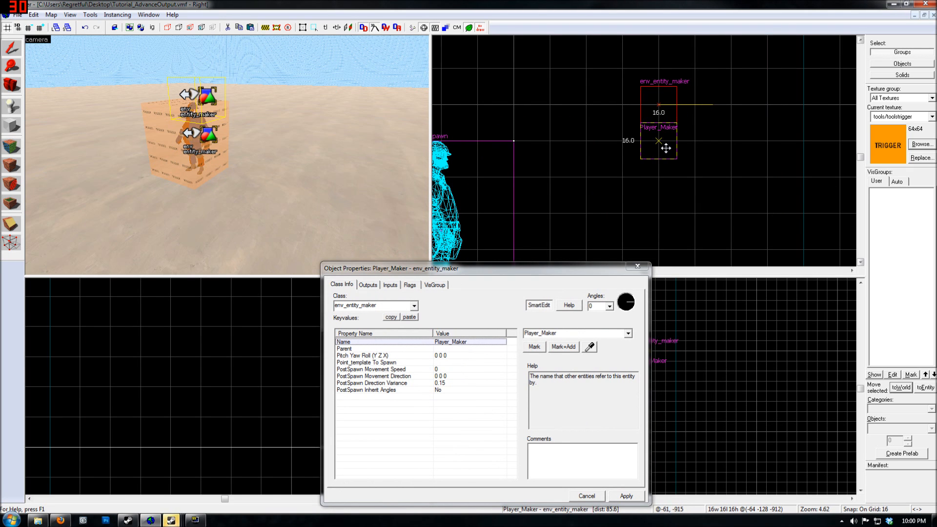
pyautogui.scroll(-2, 642, 148)
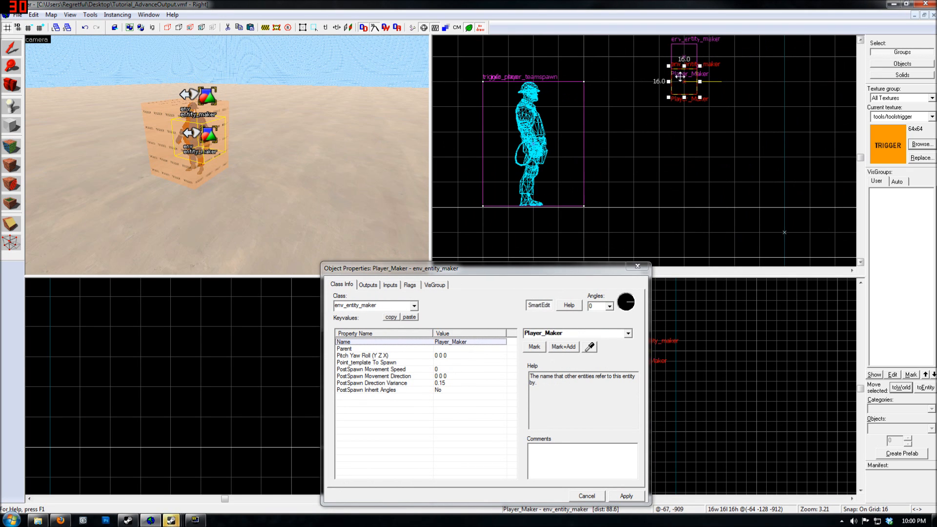
pyautogui.moveTo(680, 76); pyautogui.dragTo(683, 203)
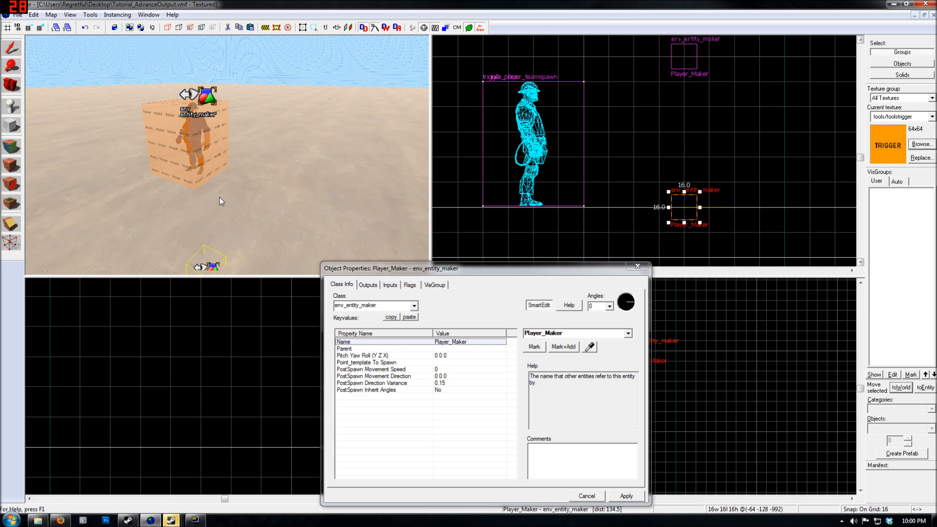
# Step: Inspect the cloned entity maker on the floor, and select the player spawn inside the trigger to view its properties
pyautogui.press('z')
pyautogui.press('w')
pyautogui.press('z')
pyautogui.moveTo(442, 276); pyautogui.dragTo(662, 235)
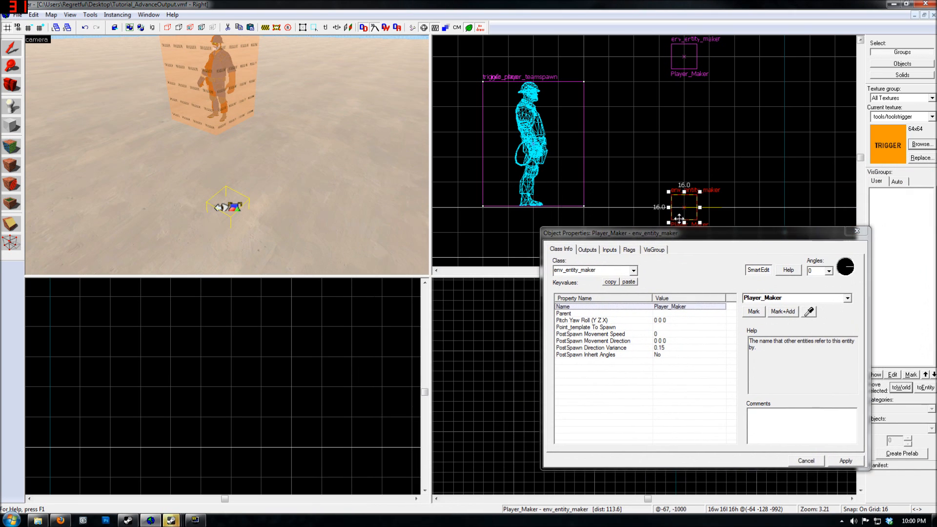
pyautogui.click(545, 131)
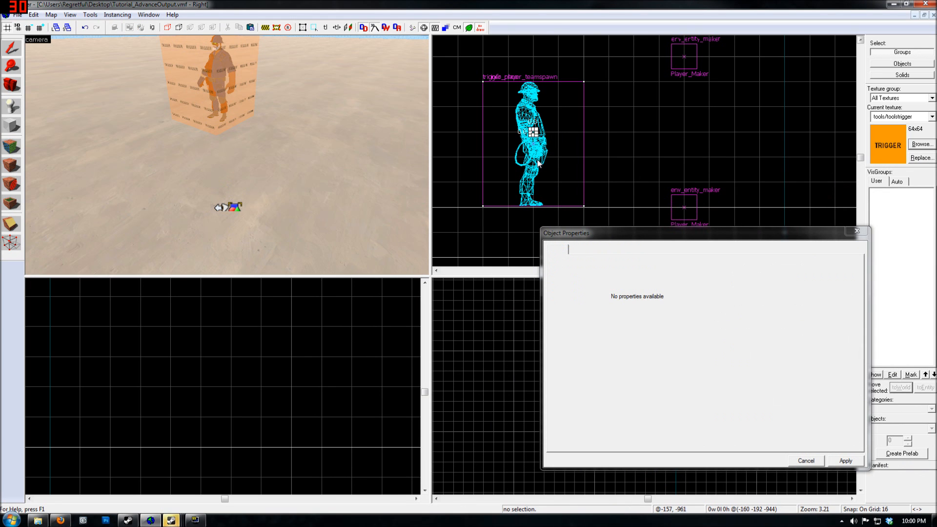
pyautogui.press('w')
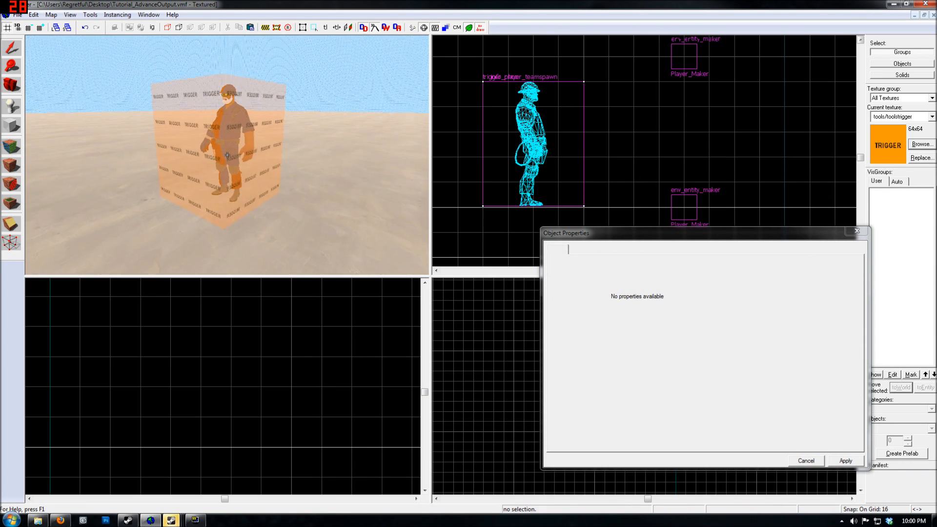
pyautogui.click(227, 155)
pyautogui.press('s')
pyautogui.press('z')
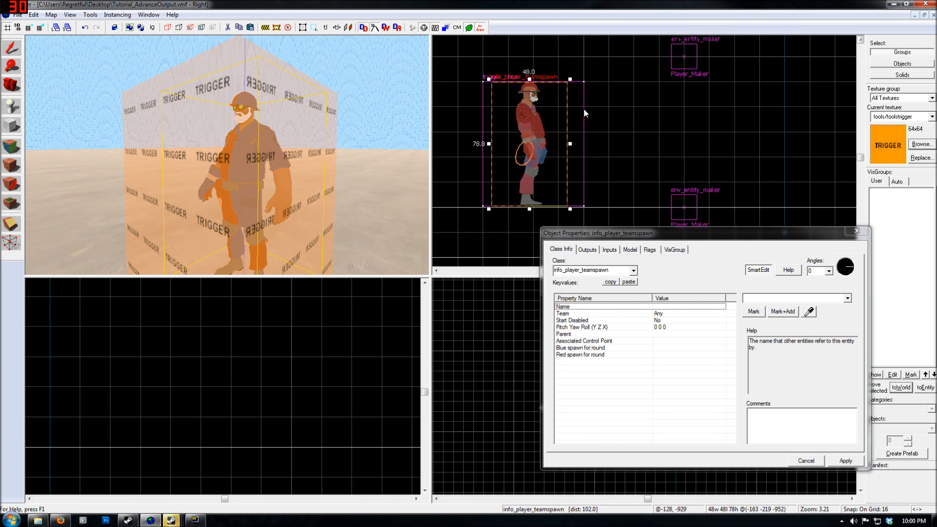
# Step: Place another info_player_teamspawn entity on the open floor away from the trigger
pyautogui.scroll(-4, 574, 118)
pyautogui.press('z')
pyautogui.press('s')
pyautogui.press('z')
pyautogui.click(11, 106)
pyautogui.click(141, 127)
pyautogui.click(9, 47)
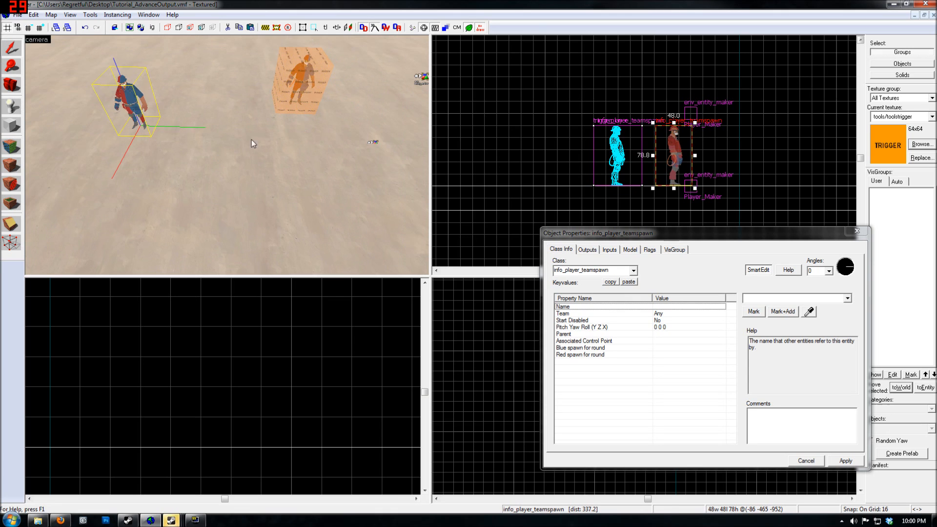
# Step: Change the class of the selected info_player_teamspawn on the open floor to info_target
pyautogui.doubleClick(585, 272)
pyautogui.write('i')
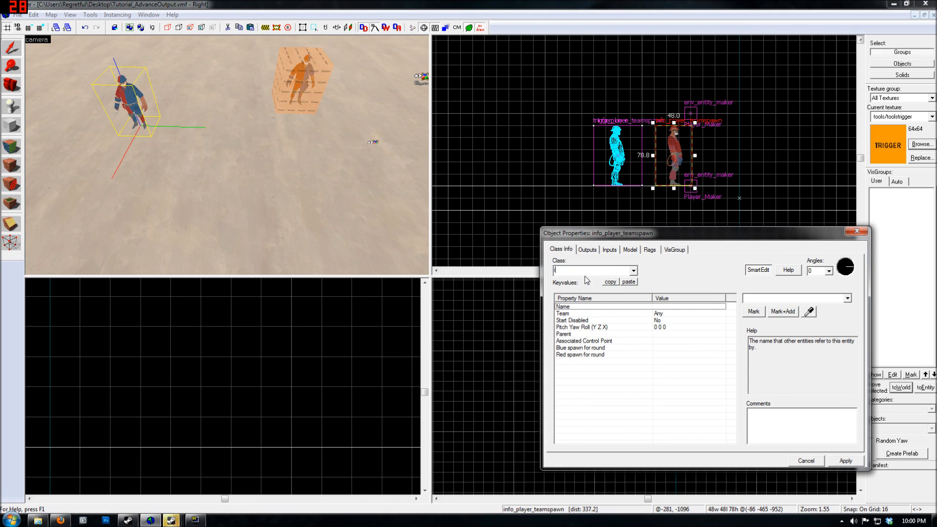
pyautogui.write('nfo_targe')
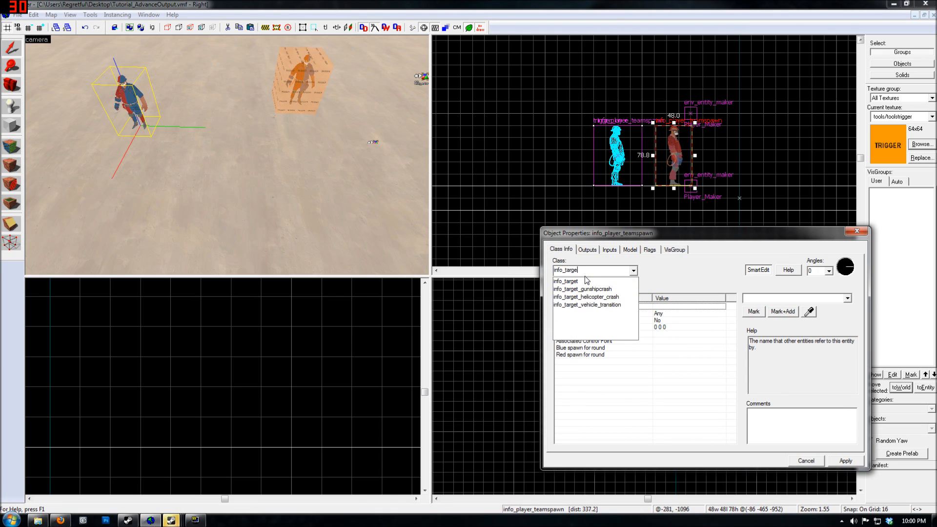
pyautogui.click(587, 280)
pyautogui.press('Return')
# Step: Delete the info_target entity from the open floor
pyautogui.press('z')
pyautogui.press('w')
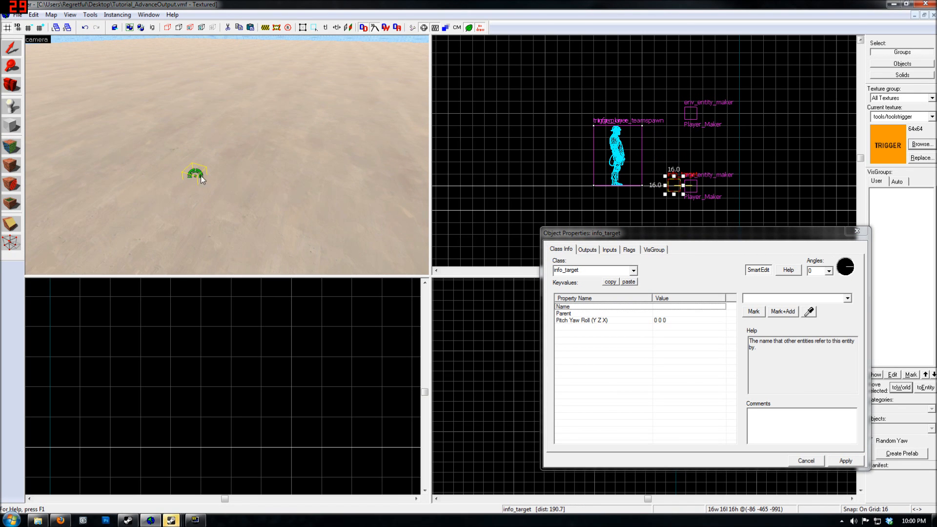
pyautogui.scroll(9, 671, 185)
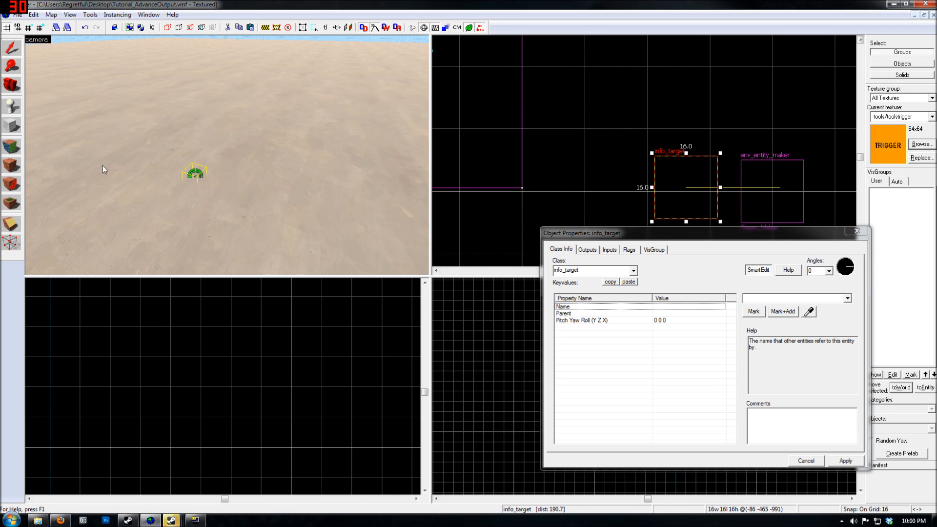
pyautogui.scroll(-3, 188, 141)
pyautogui.press('Delete')
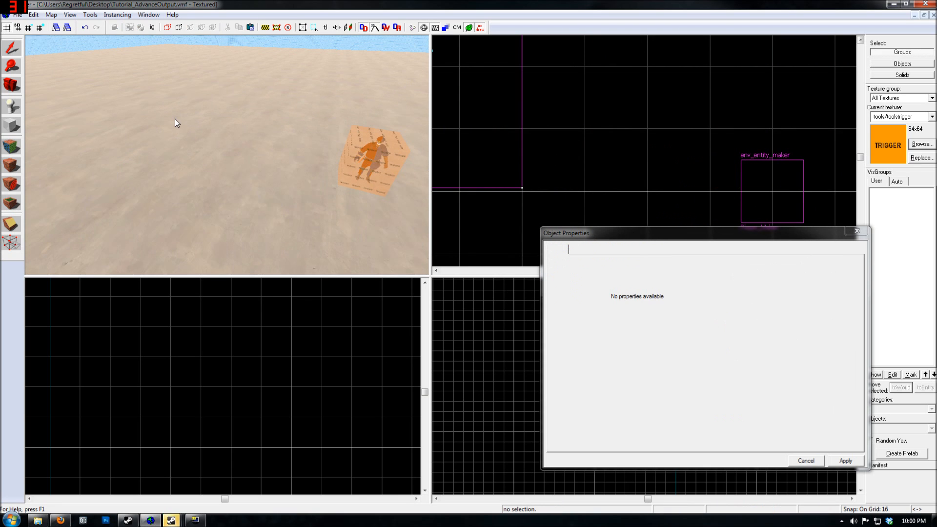
# Step: Select the cloned env_entity_maker at floor level and rename it Player_Template
pyautogui.press('z')
pyautogui.press('z')
pyautogui.click(216, 167)
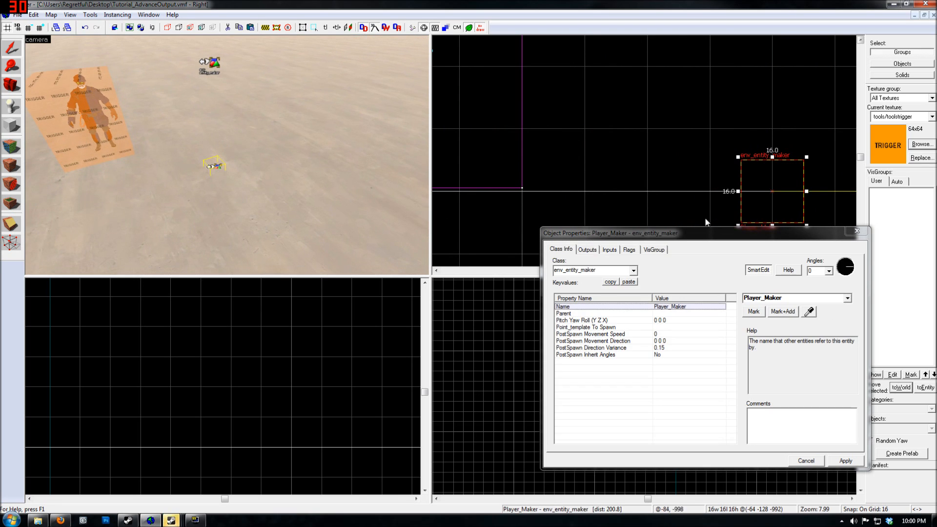
pyautogui.click(781, 281)
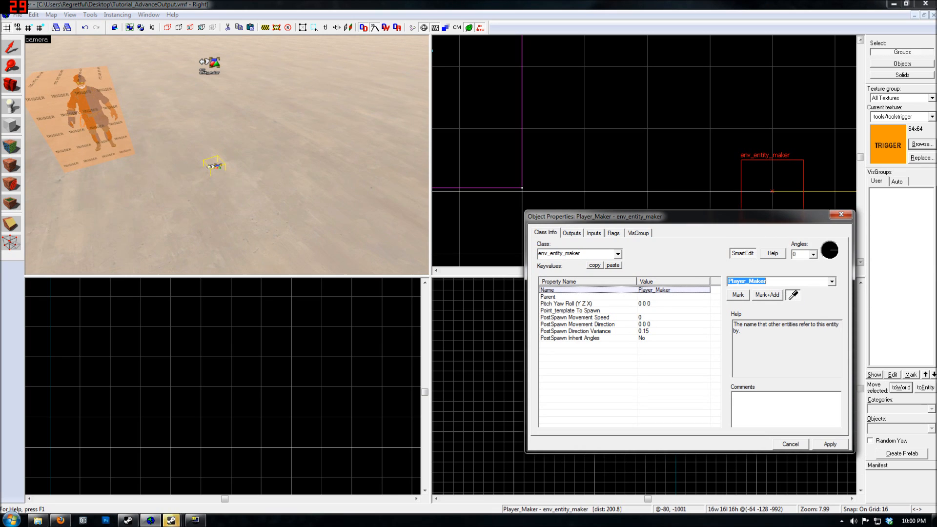
pyautogui.click(781, 281)
pyautogui.press('BackSpace')
pyautogui.press('BackSpace')
pyautogui.press('BackSpace')
pyautogui.press('BackSpace')
pyautogui.press('BackSpace')
pyautogui.write('Template')
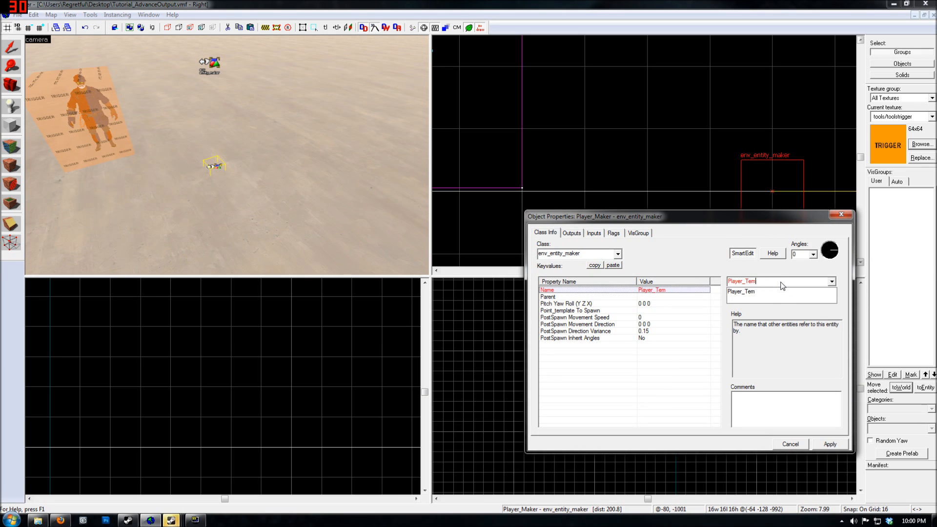
pyautogui.press('Return')
# Step: Change the class of Player_Template to point_template and look through its template slots
pyautogui.click(582, 253)
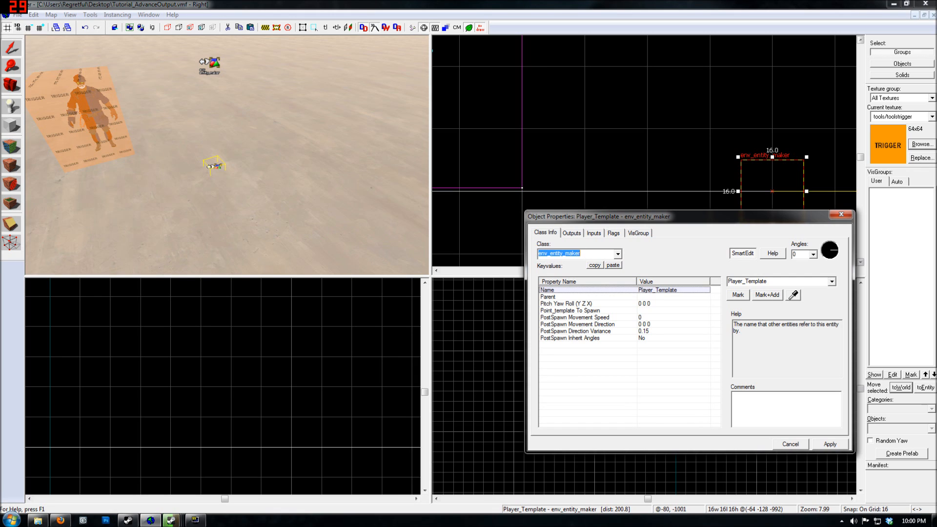
pyautogui.write('Point_tem')
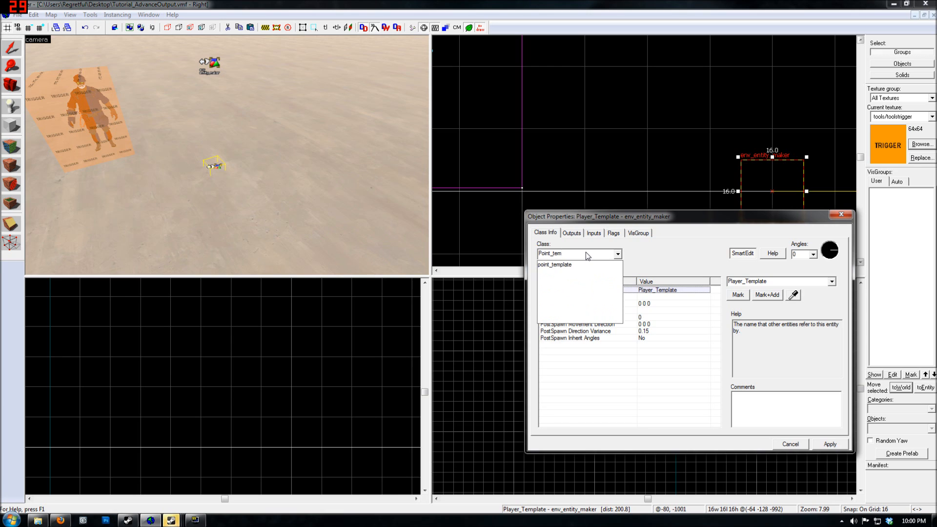
pyautogui.press('Return')
pyautogui.click(657, 292)
pyautogui.click(641, 297)
pyautogui.click(580, 400)
pyautogui.click(568, 300)
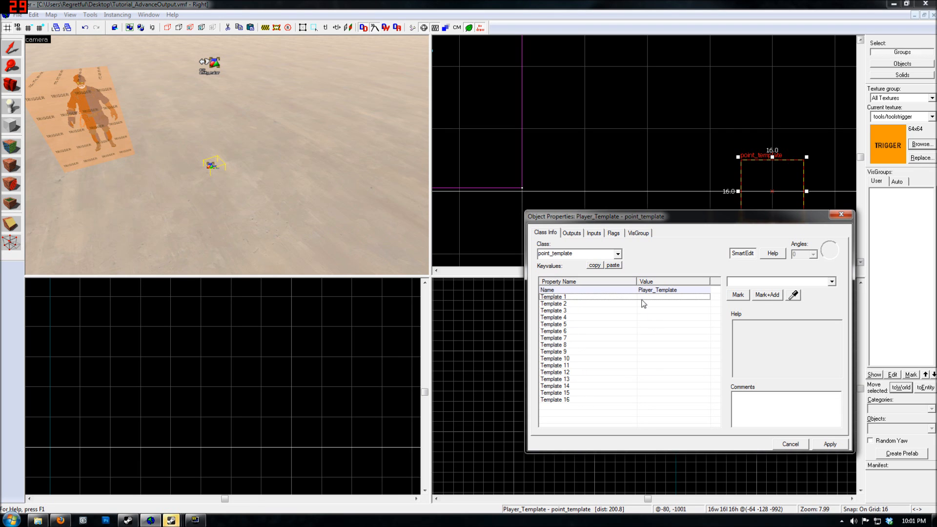
pyautogui.press('z')
pyautogui.press('w')
pyautogui.press('s')
pyautogui.press('z')
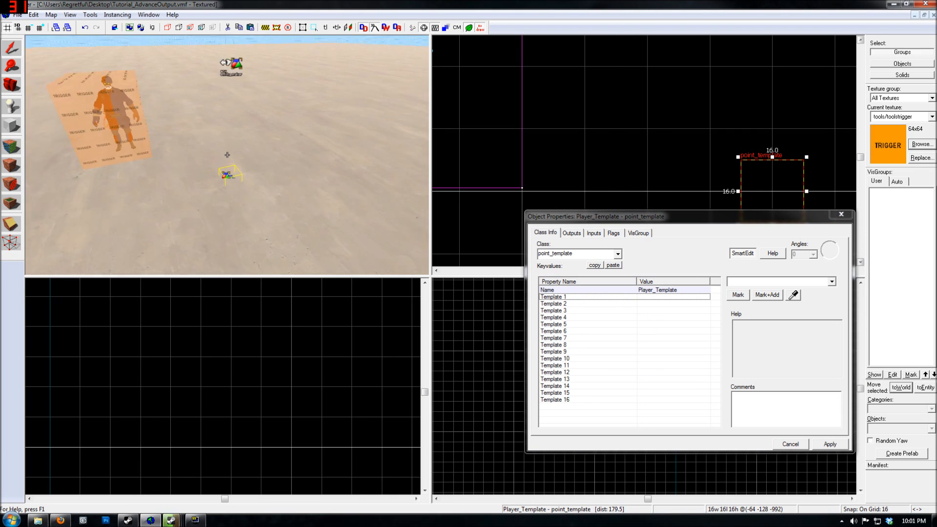
pyautogui.click(650, 298)
pyautogui.press('z')
pyautogui.press('w')
pyautogui.press('z')
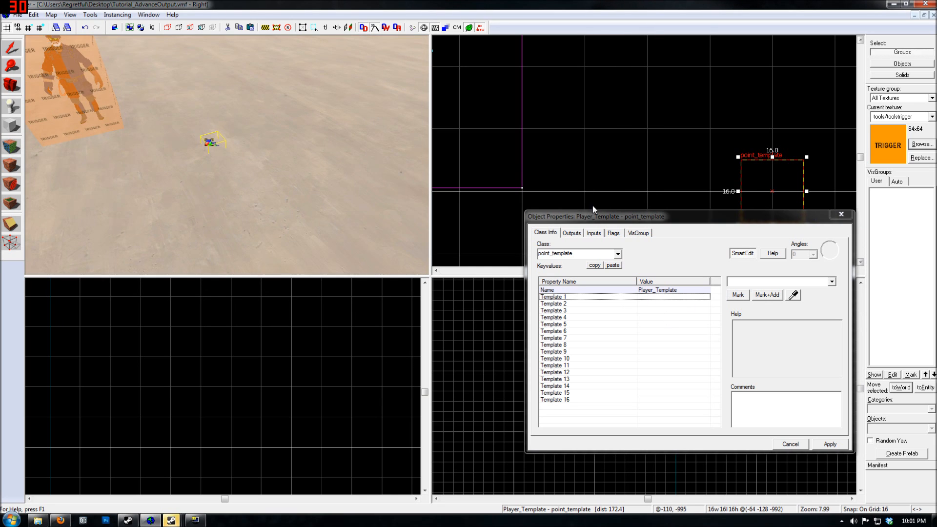
# Step: Clone the Player_Template entity straight up by 48 units, between the floor and the entity maker
pyautogui.moveTo(595, 220); pyautogui.dragTo(821, 206)
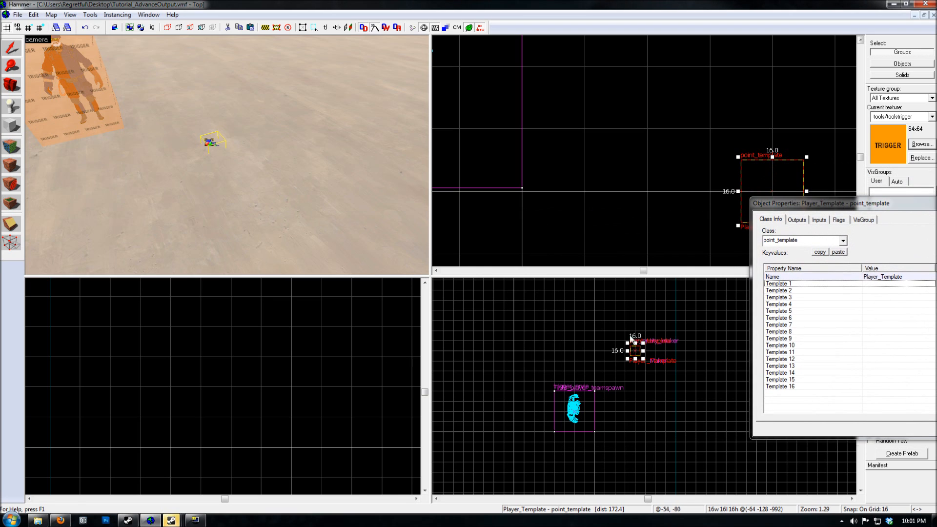
pyautogui.scroll(-4, 558, 311)
pyautogui.scroll(-4, 585, 198)
pyautogui.scroll(-3, 586, 198)
pyautogui.scroll(6, 693, 162)
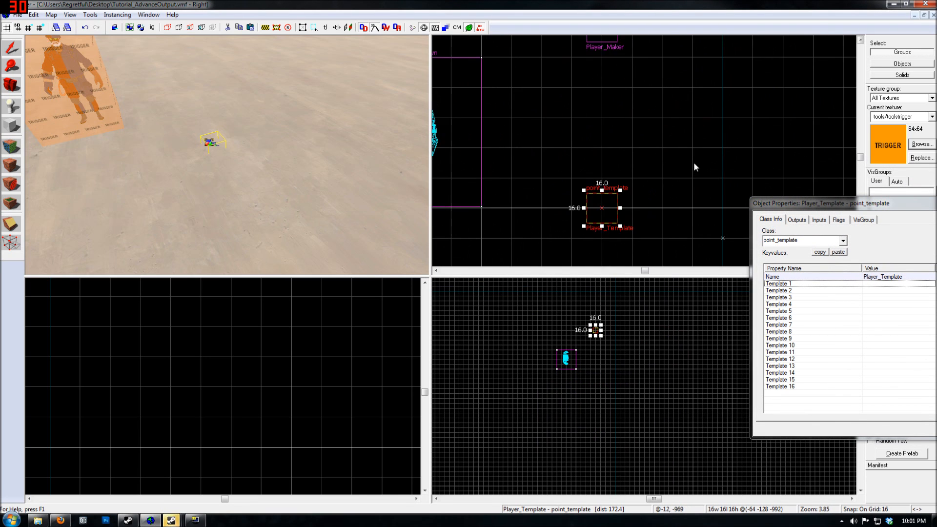
pyautogui.keyDown('shift'); pyautogui.moveTo(599, 218); pyautogui.dragTo(576, 86); pyautogui.keyUp('shift')
pyautogui.press('z')
pyautogui.press('w')
pyautogui.press('z')
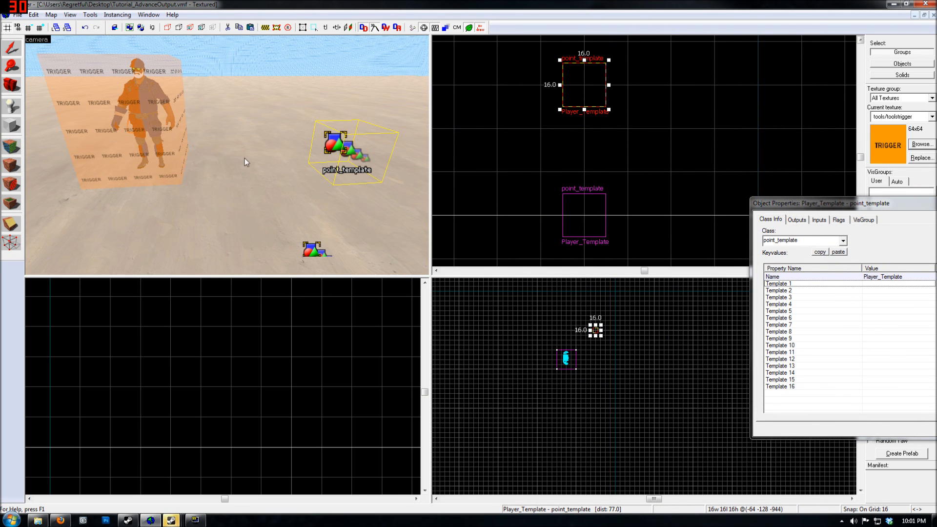
# Step: Change the class of the raised point_template copy to point_tesla
pyautogui.click(801, 196)
pyautogui.moveTo(801, 204); pyautogui.dragTo(600, 192)
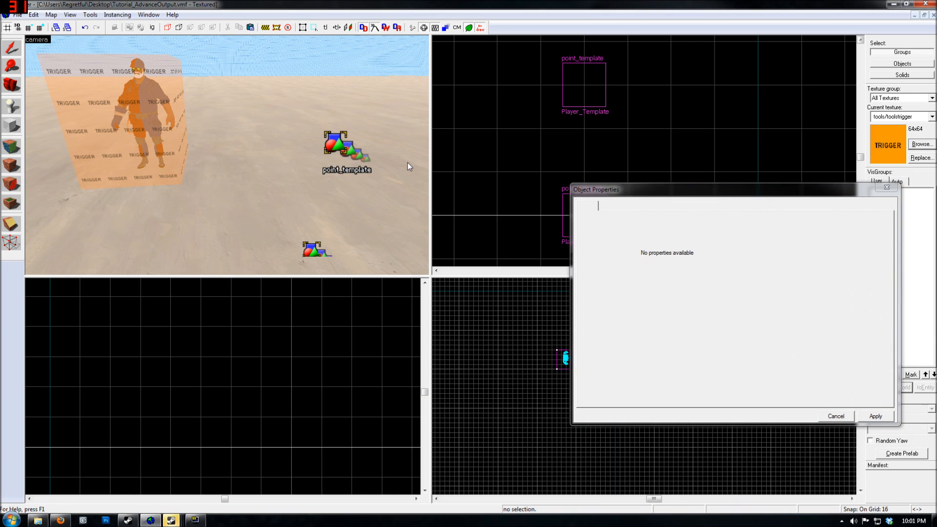
pyautogui.click(340, 148)
pyautogui.write('point_tela')
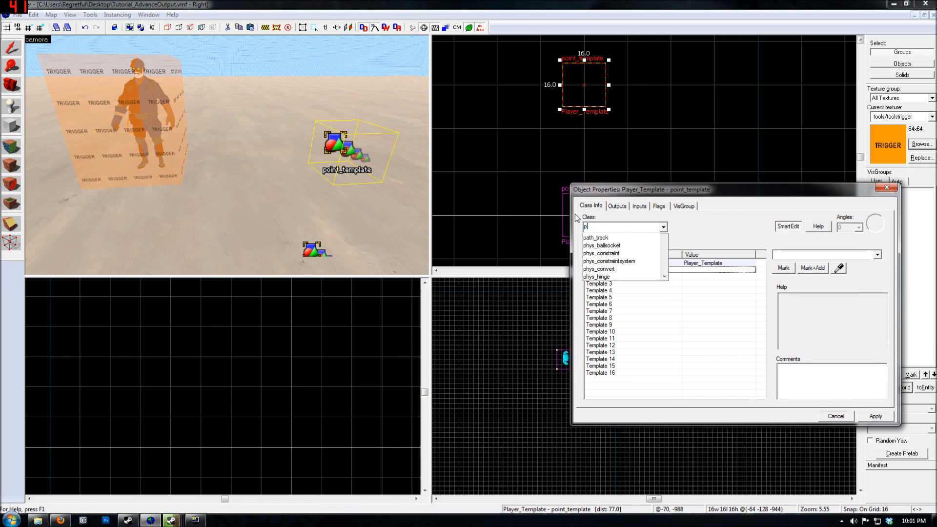
pyautogui.press('BackSpace')
pyautogui.press('BackSpace')
pyautogui.write('sla')
pyautogui.press('Return')
# Step: Rename the point_tesla entity Player_Tesla
pyautogui.click(837, 254)
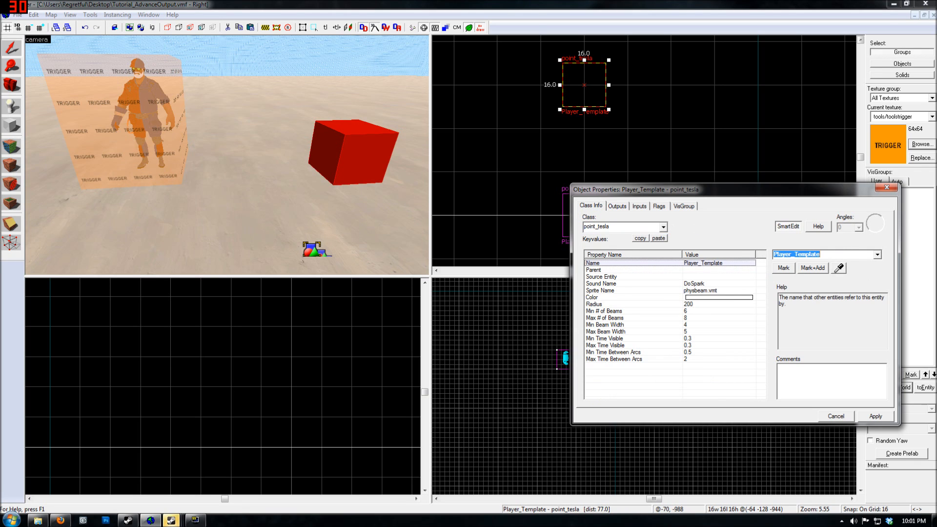
pyautogui.press('BackSpace')
pyautogui.press('BackSpace')
pyautogui.press('BackSpace')
pyautogui.press('BackSpace')
pyautogui.press('BackSpace')
pyautogui.press('BackSpace')
pyautogui.press('BackSpace')
pyautogui.write('esla')
pyautogui.press('Return')
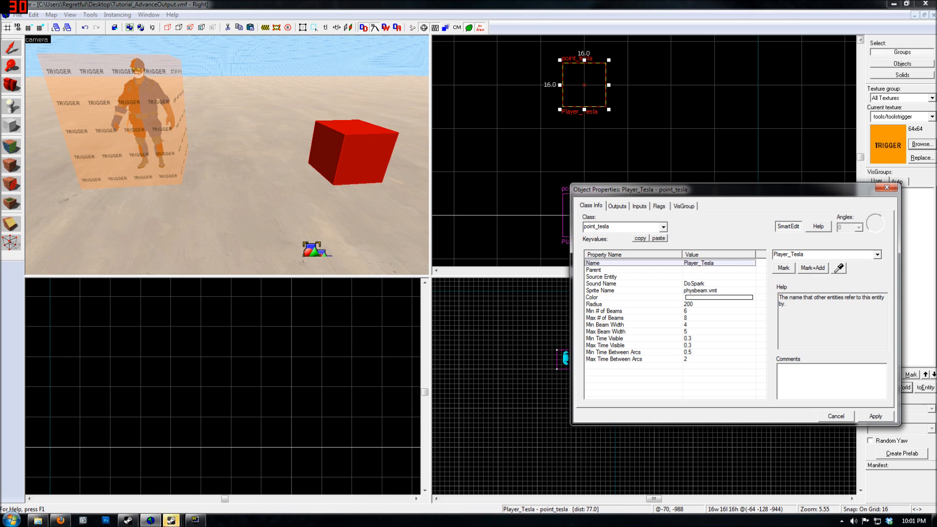
# Step: Select the point_template on the floor and pick the tesla entity as its Template 1, Player_Tesla
pyautogui.press('z')
pyautogui.press('s')
pyautogui.press('z')
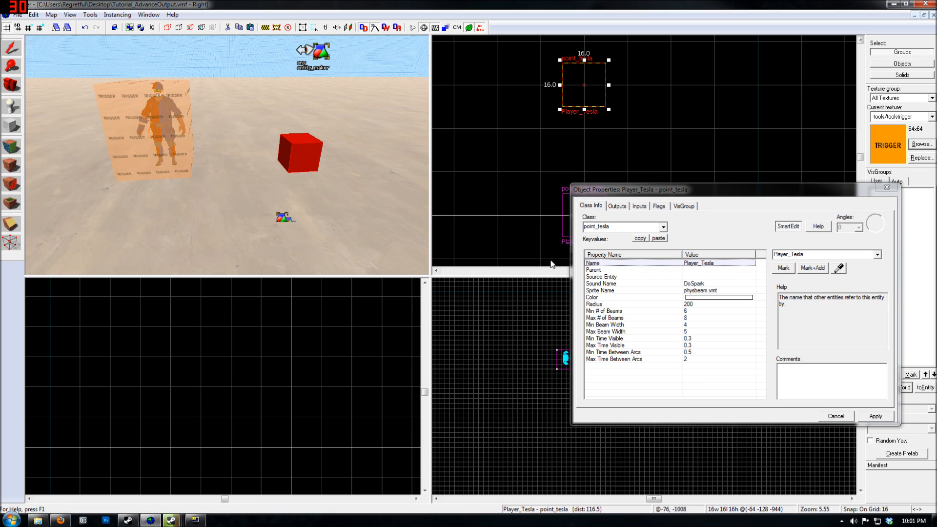
pyautogui.press('z')
pyautogui.press('z')
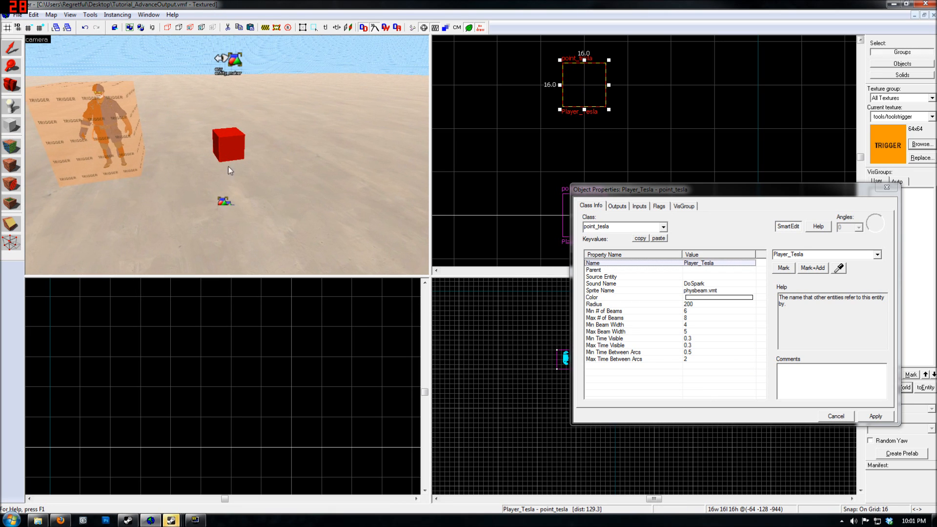
pyautogui.click(224, 201)
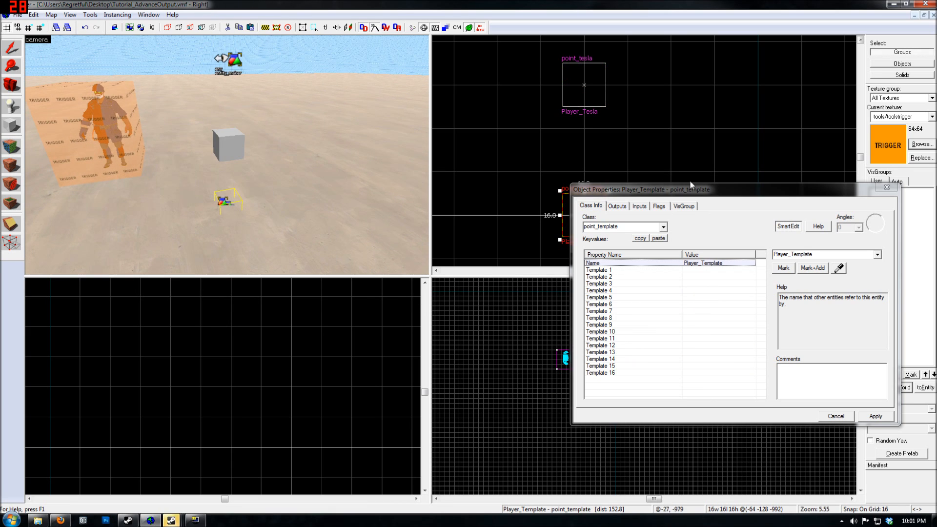
pyautogui.click(661, 270)
pyautogui.click(839, 268)
pyautogui.click(229, 139)
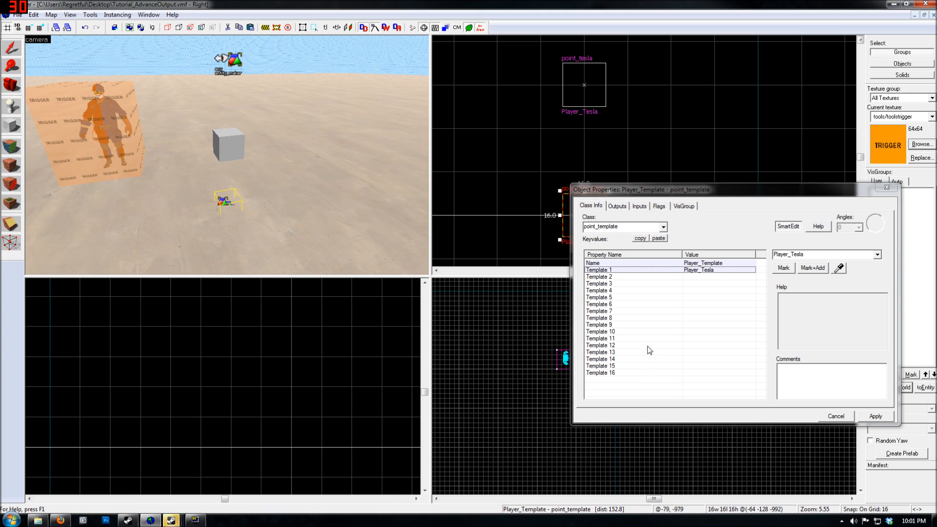
# Step: Go through the slots Template 2 to Template 6 of the point_template
pyautogui.click(697, 282)
pyautogui.click(692, 277)
pyautogui.click(693, 283)
pyautogui.click(693, 291)
pyautogui.click(696, 297)
pyautogui.click(694, 305)
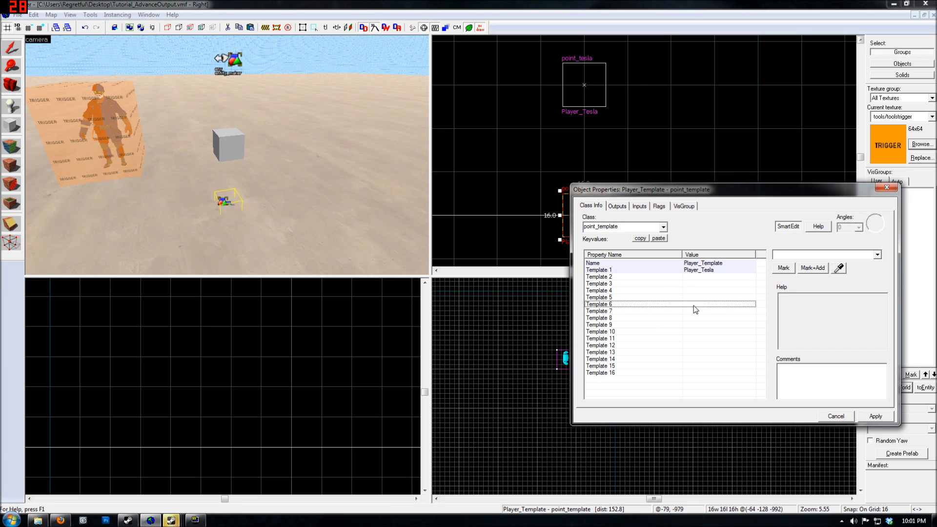
# Step: Select the Player_Maker entity maker and set its Point_template To Spawn to Player_Template by picking the template in the scene
pyautogui.click(143, 154)
pyautogui.click(239, 144)
pyautogui.press('z')
pyautogui.press('a')
pyautogui.press('z')
pyautogui.click(227, 83)
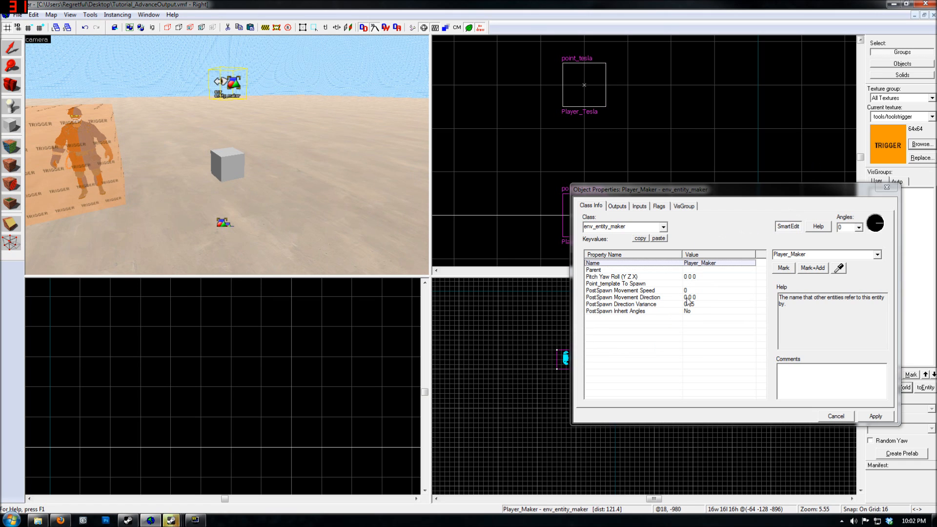
pyautogui.click(661, 285)
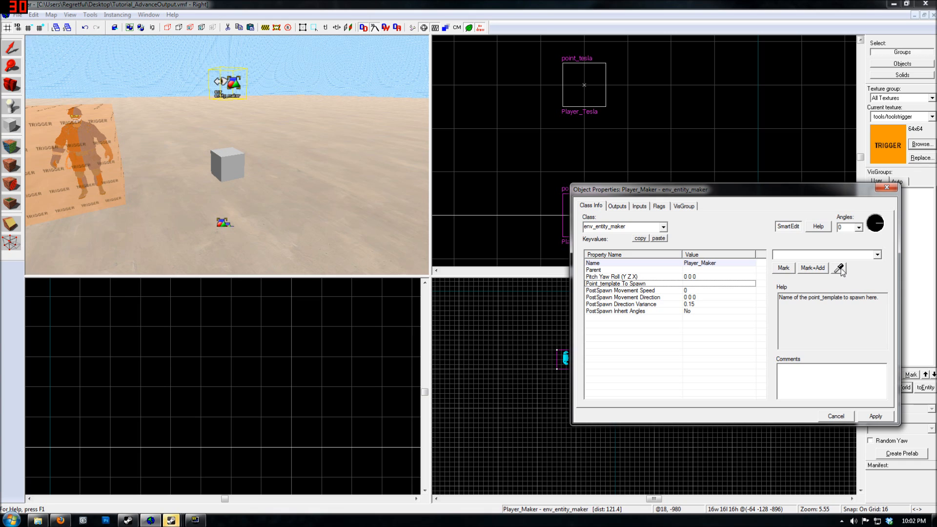
pyautogui.click(840, 268)
pyautogui.click(222, 223)
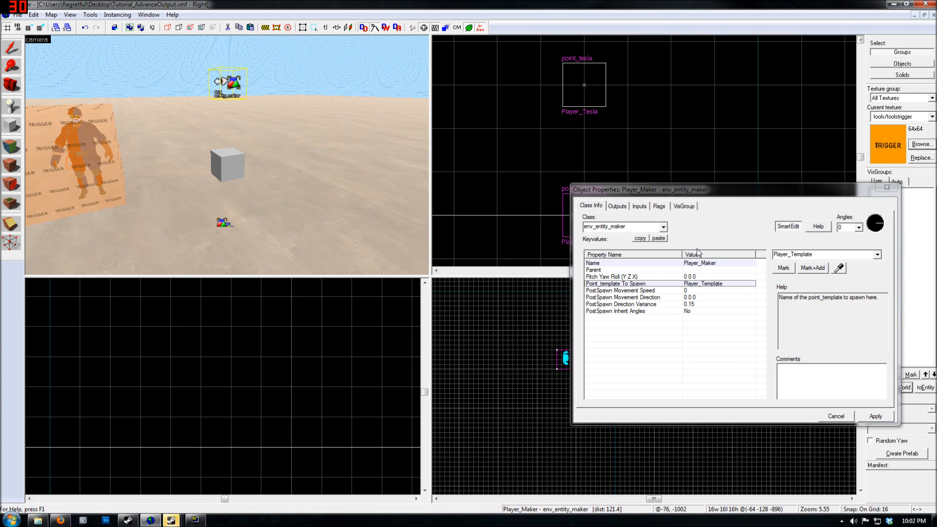
pyautogui.click(700, 317)
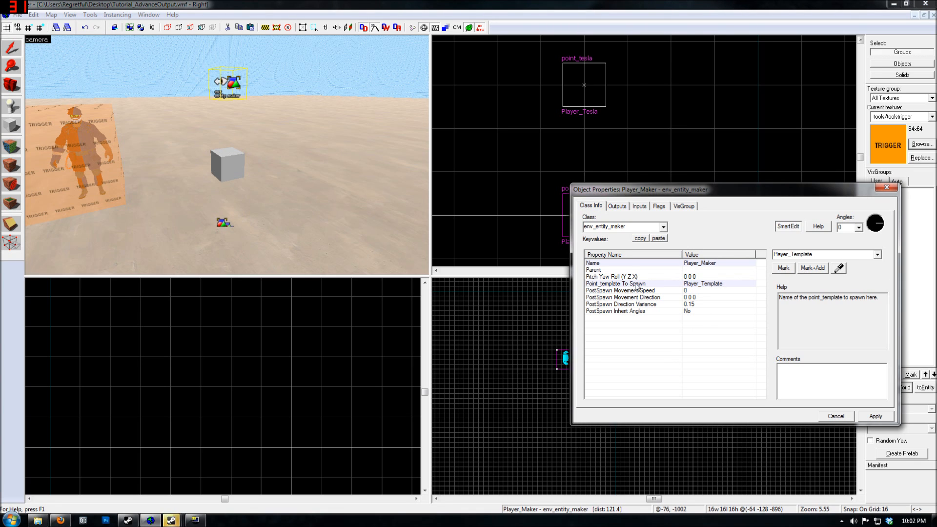
# Step: Select the trigger_once brush around the player spawn and add an OnStartTouch output to it
pyautogui.press('z')
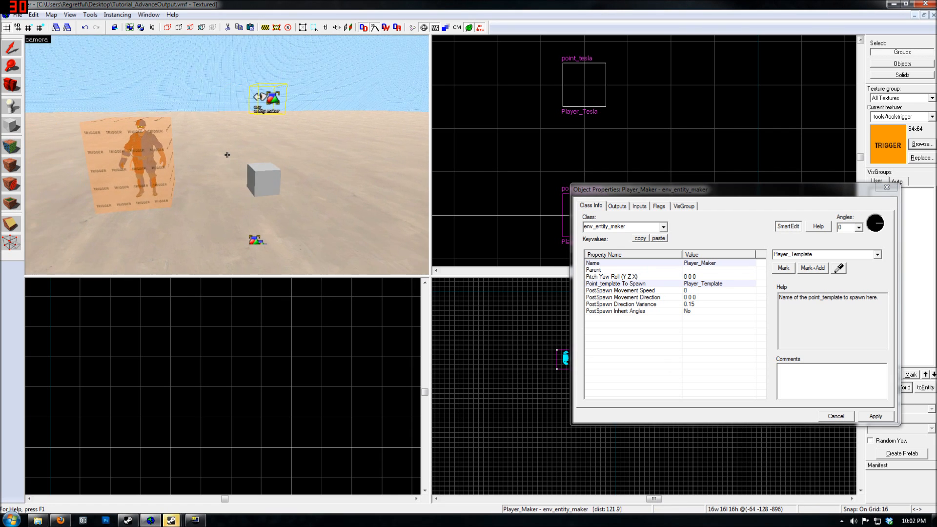
pyautogui.press('z')
pyautogui.click(137, 157)
pyautogui.press('z')
pyautogui.press('w')
pyautogui.press('s')
pyautogui.press('w')
pyautogui.press('z')
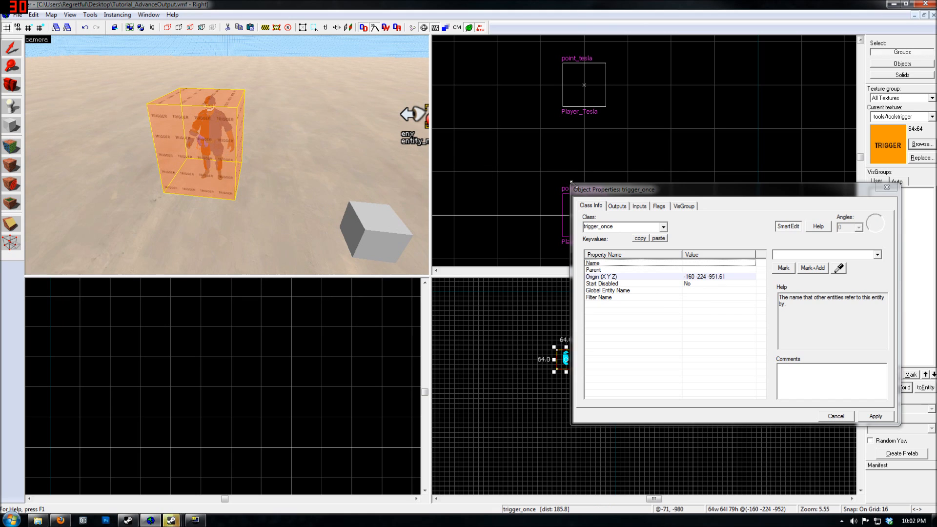
pyautogui.click(618, 206)
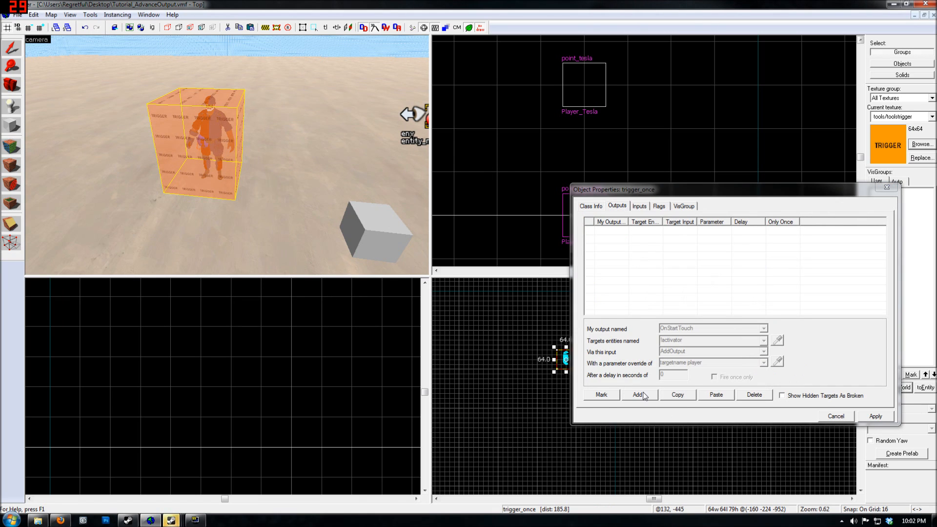
pyautogui.write('OnStartouch')
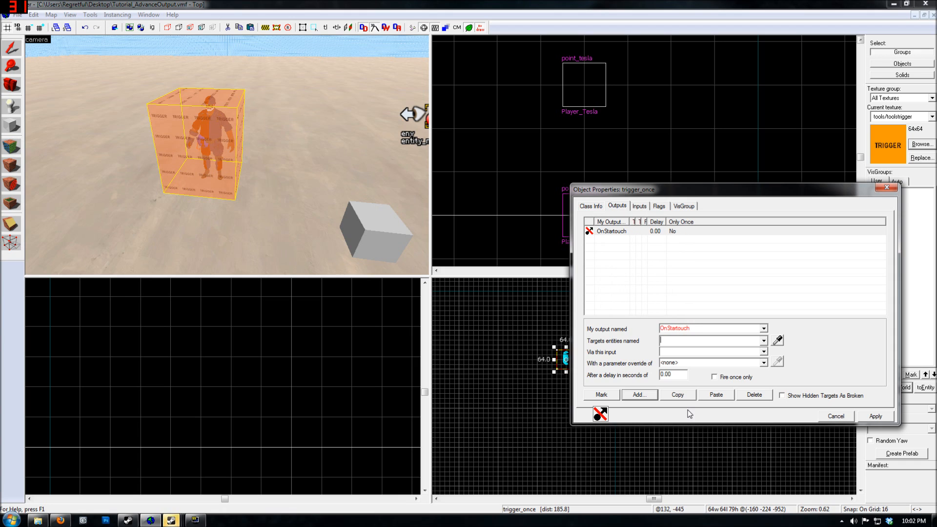
pyautogui.doubleClick(686, 332)
pyautogui.write('OnStartT')
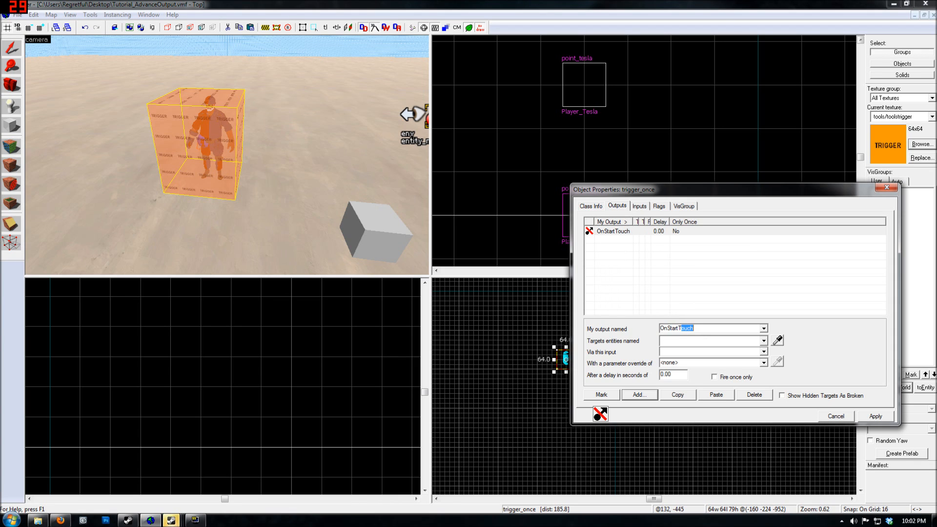
pyautogui.write('ouch')
pyautogui.press('Tab')
pyautogui.press('z')
pyautogui.press('s')
pyautogui.press('z')
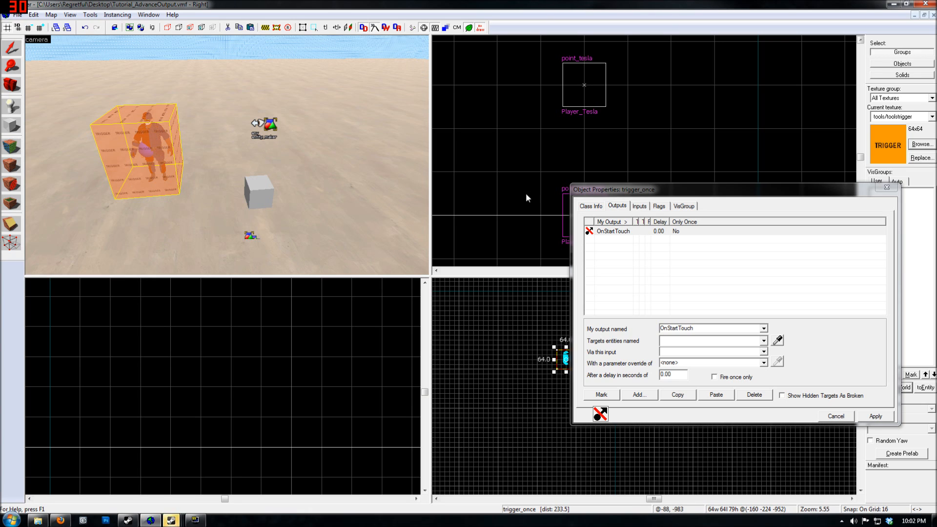
# Step: Make the trigger_once's OnStartTouch output target !activator via AddOutput with the parameter override targetname Player
pyautogui.click(614, 232)
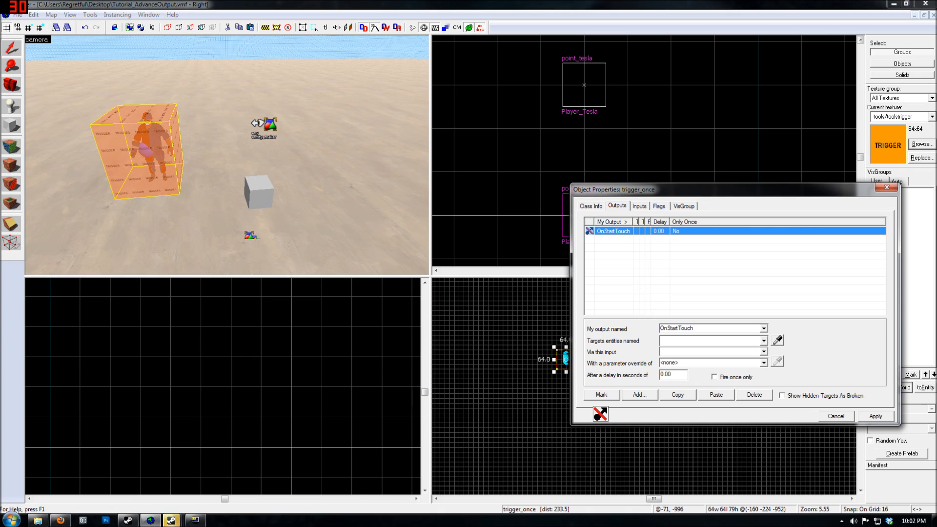
pyautogui.click(703, 341)
pyautogui.write('!activa')
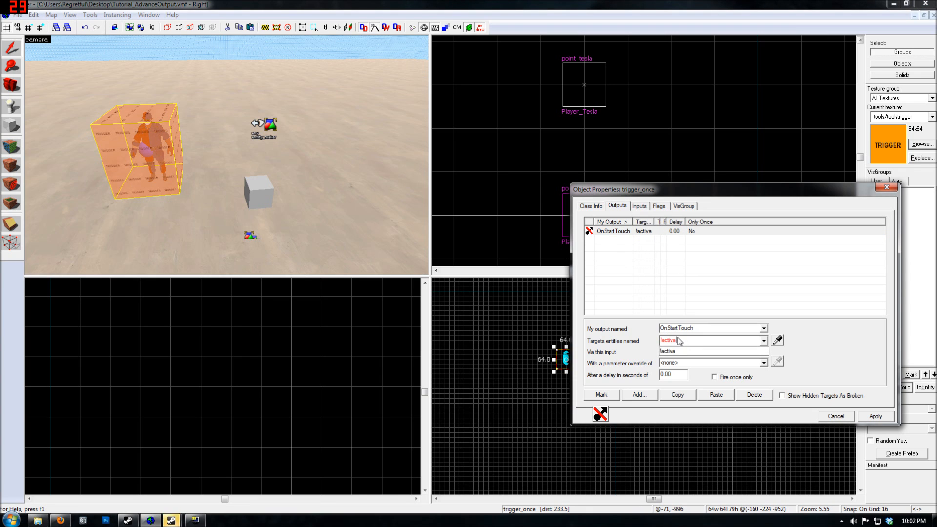
pyautogui.write('tor')
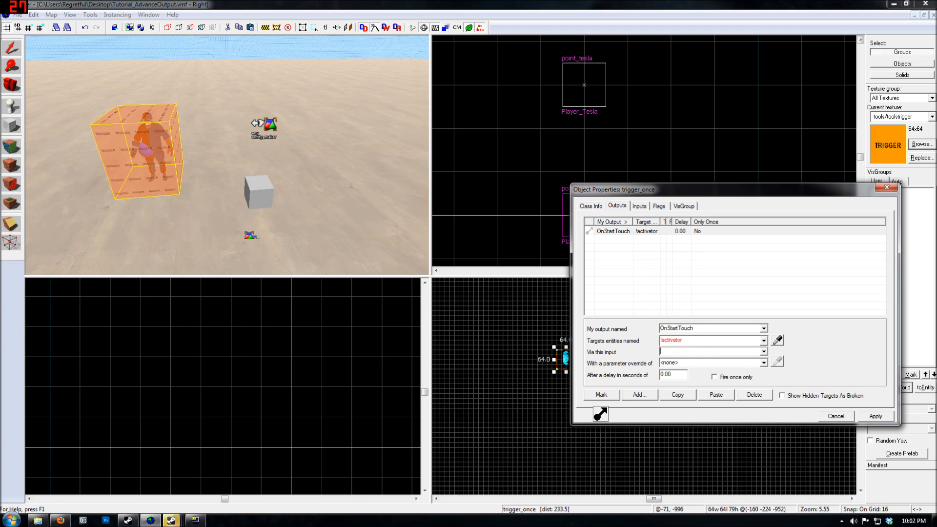
pyautogui.press('Tab')
pyautogui.write('AddOut')
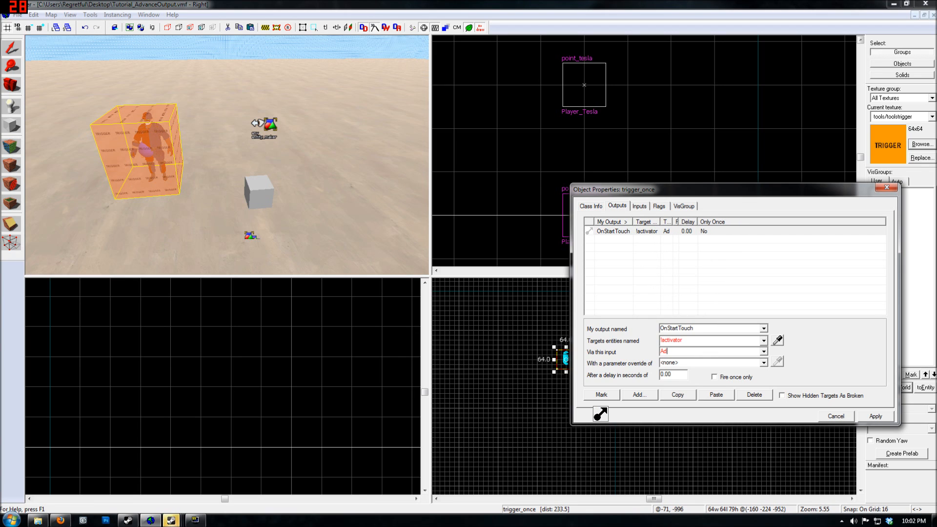
pyautogui.press('Tab')
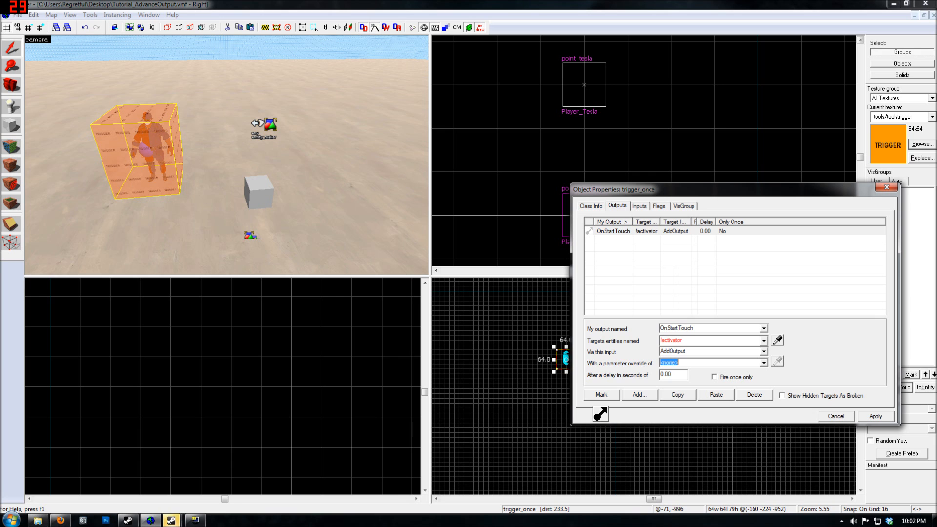
pyautogui.write('targetname Player')
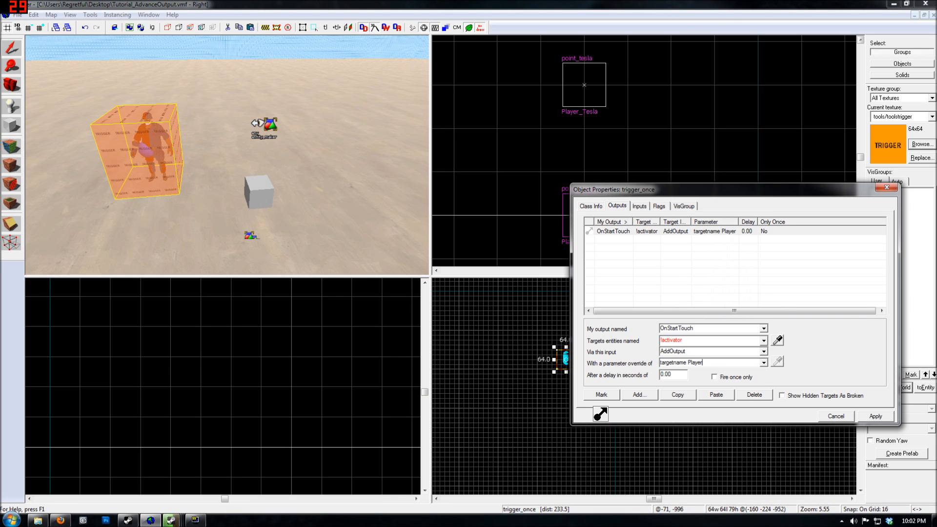
pyautogui.click(660, 363)
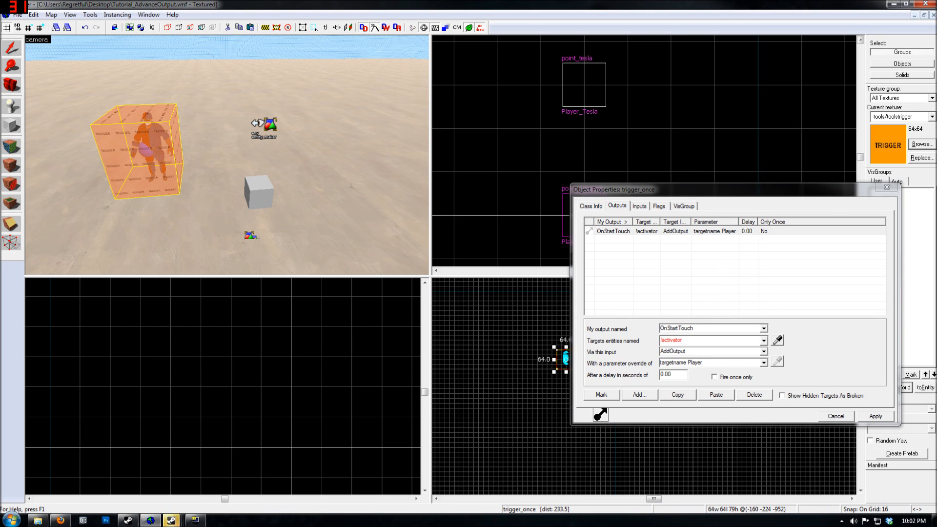
pyautogui.press('z')
pyautogui.press('w')
pyautogui.press('s')
pyautogui.press('w')
pyautogui.press('s')
pyautogui.press('w')
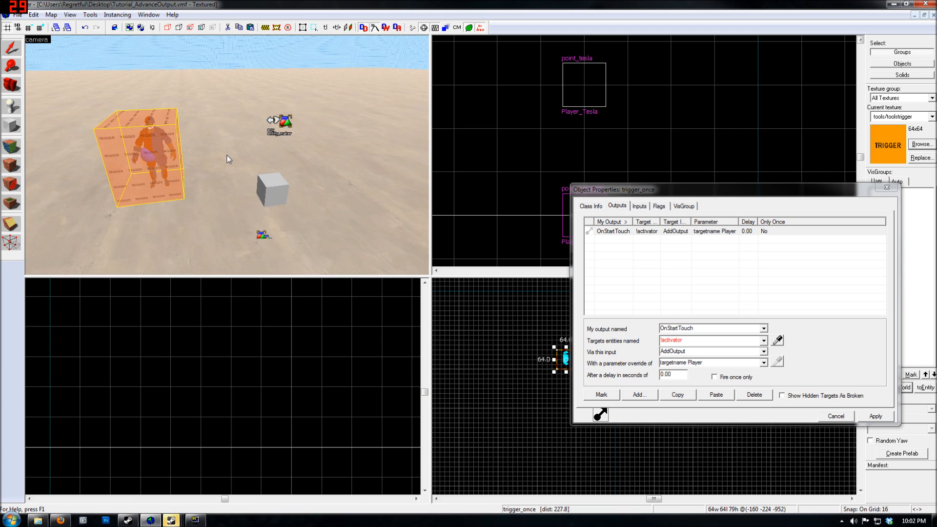
pyautogui.press('z')
# Step: Add a second OnStartTouch output to the trigger_once, targeting Player_Maker via ForceSpawnAtEntityOrigin with the parameter Player
pyautogui.click(280, 125)
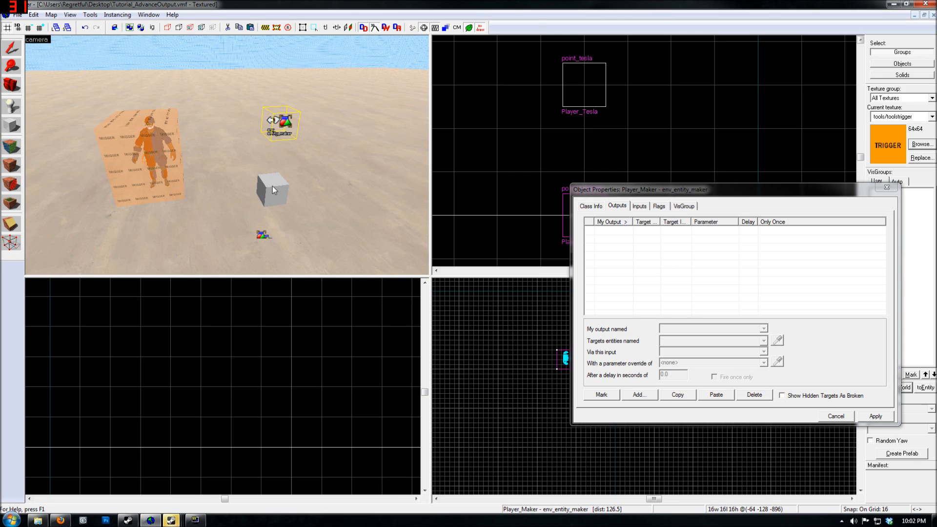
pyautogui.click(151, 156)
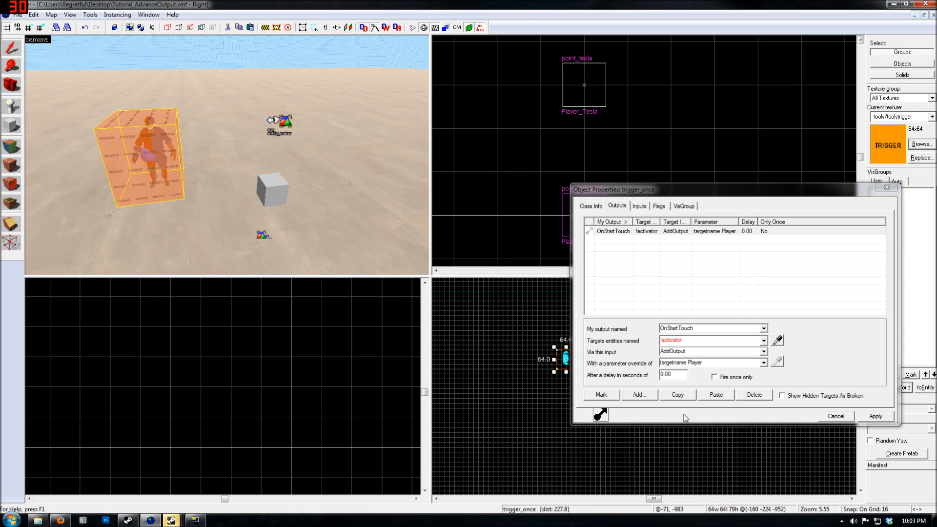
pyautogui.click(645, 406)
pyautogui.click(639, 395)
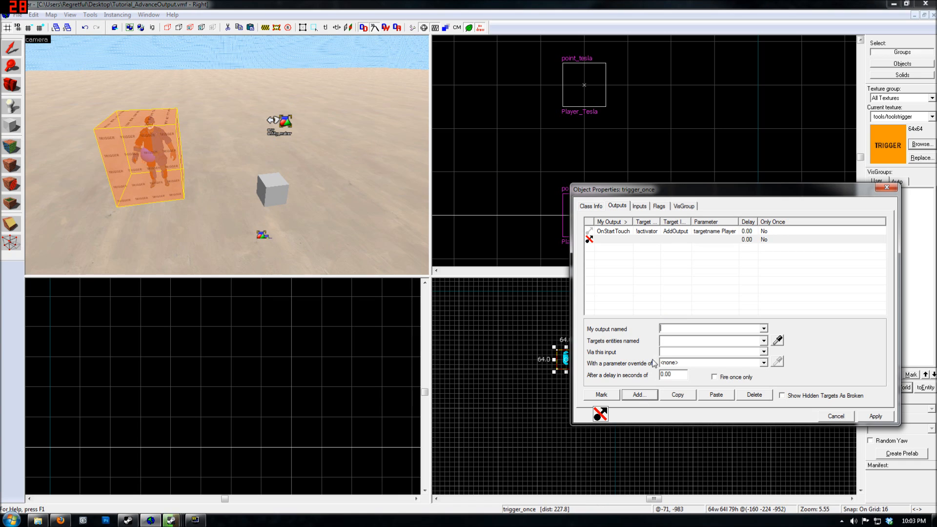
pyautogui.write('OnStartTouch')
pyautogui.press('Tab')
pyautogui.press('Down')
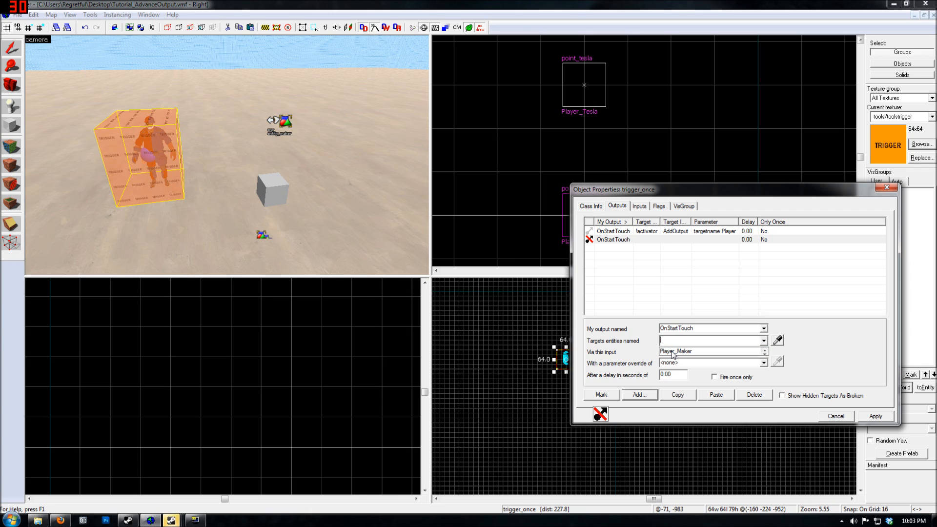
pyautogui.write('Player_Maker')
pyautogui.press('Tab')
pyautogui.write('ForceSpawnAtEntit')
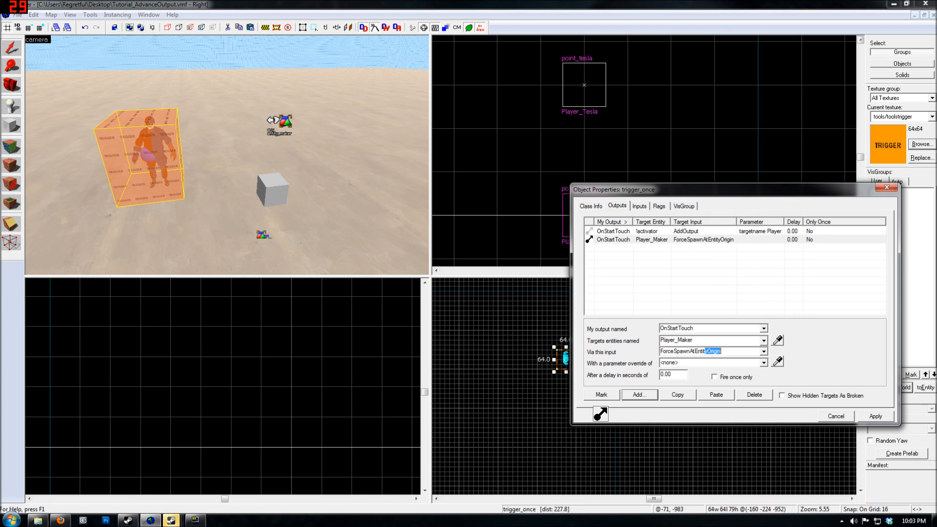
pyautogui.press('Tab')
# Step: Review the AddOutput and ForceSpawnAtEntityOrigin outputs of the trigger_once
pyautogui.click(647, 231)
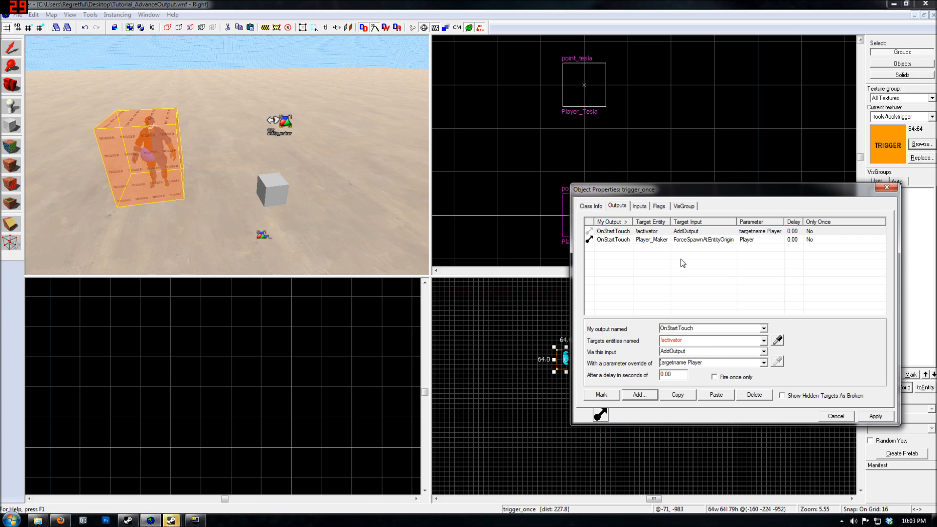
pyautogui.click(684, 240)
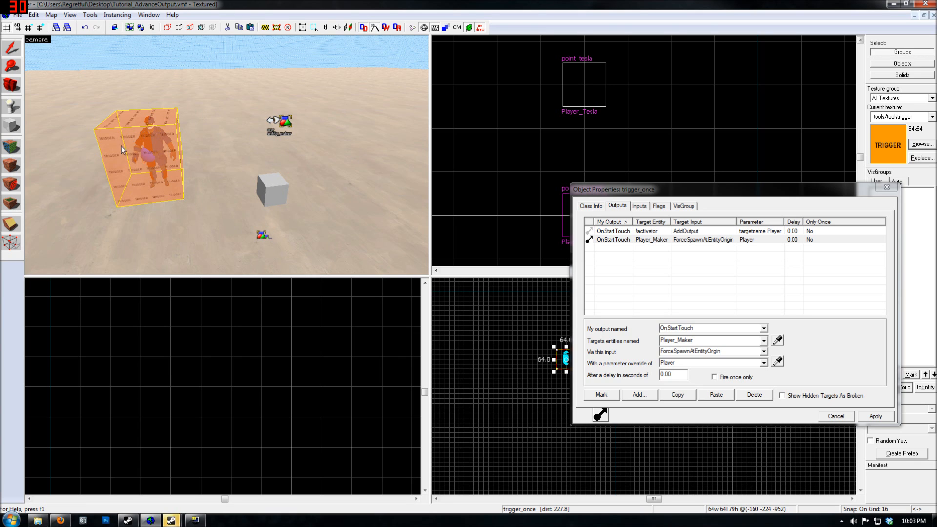
pyautogui.click(642, 240)
pyautogui.click(718, 239)
pyautogui.scroll(-5, 227, 155)
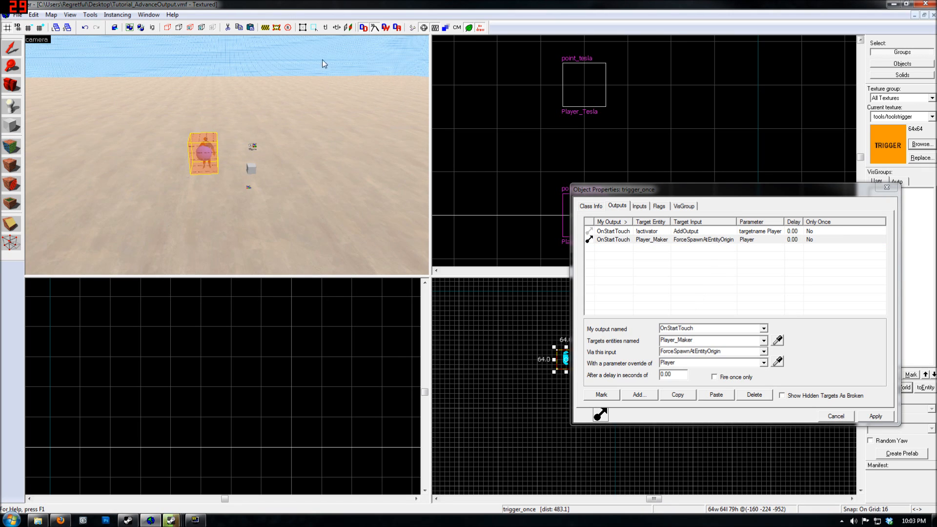
pyautogui.scroll(5, 175, 169)
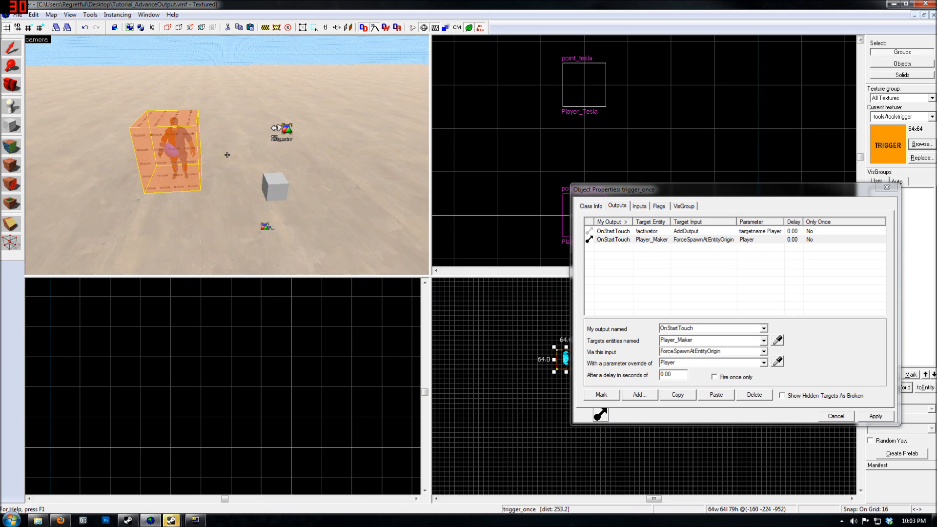
# Step: Set the delay of the trigger's ForceSpawnAtEntityOrigin output to 0.01 seconds
pyautogui.click(691, 241)
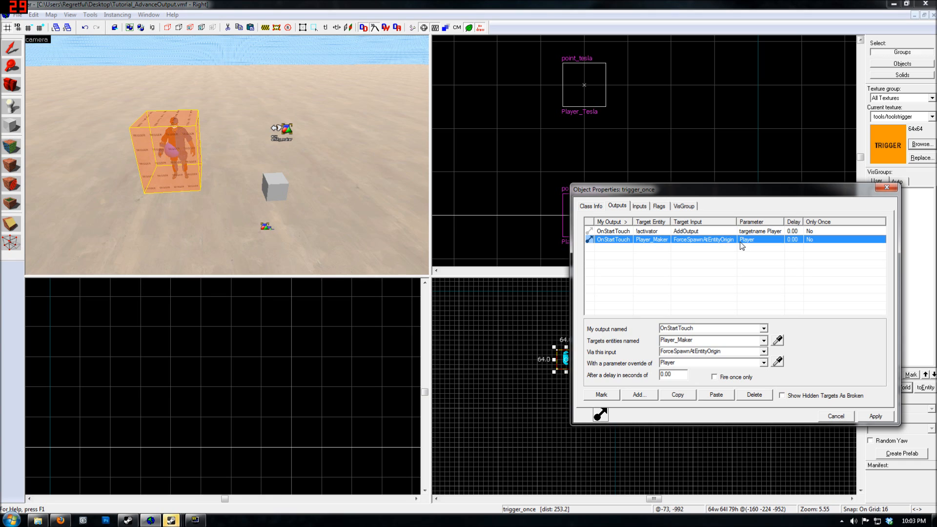
pyautogui.click(681, 375)
pyautogui.click(693, 231)
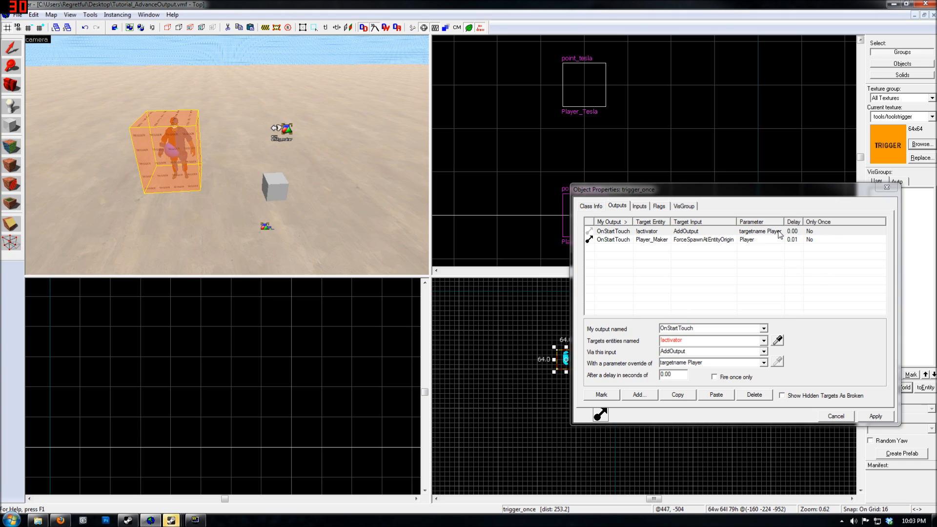
pyautogui.click(680, 240)
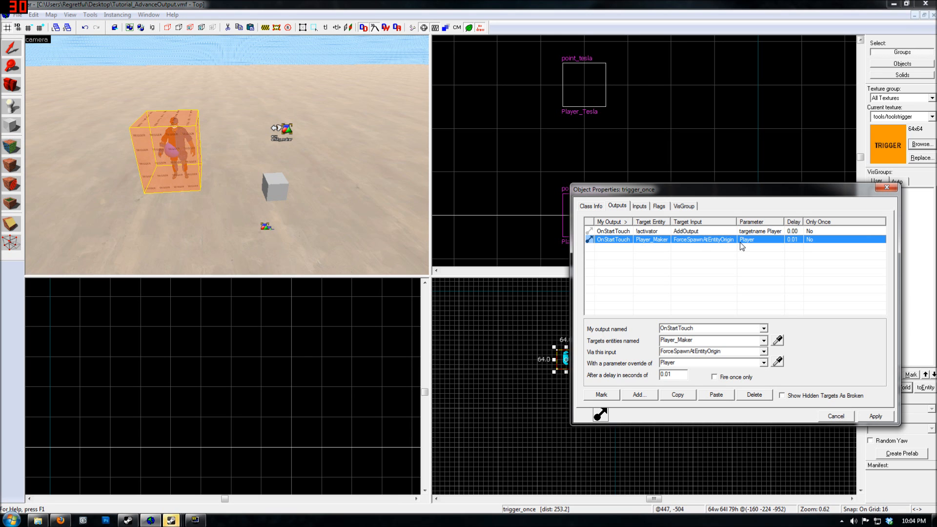
# Step: Add a third, blank output to the trigger_once
pyautogui.press('z')
pyautogui.press('d')
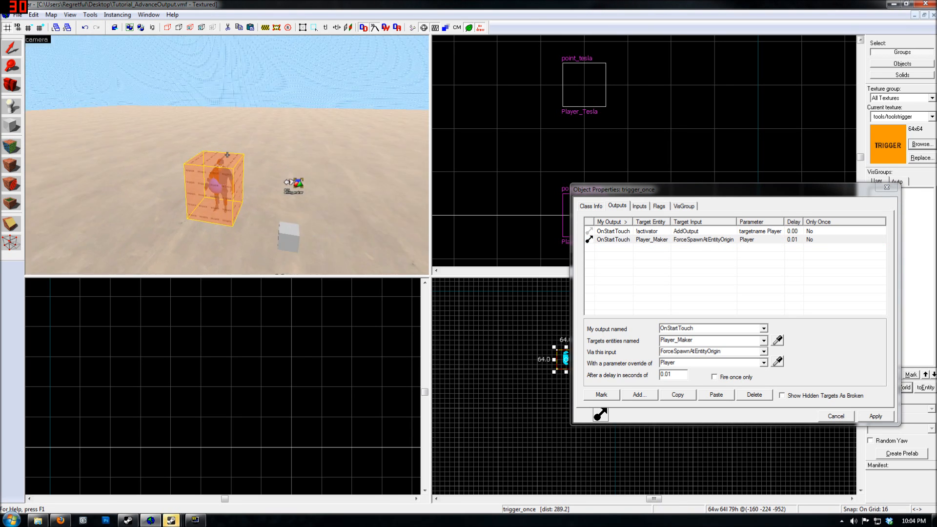
pyautogui.press('w')
pyautogui.press('s')
pyautogui.press('w')
pyautogui.press('z')
pyautogui.press('z')
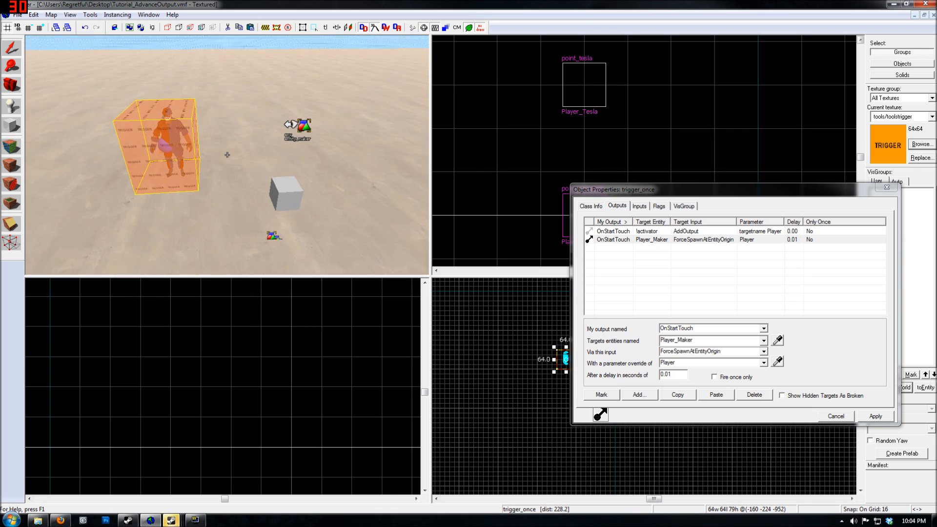
pyautogui.press('z')
pyautogui.click(710, 240)
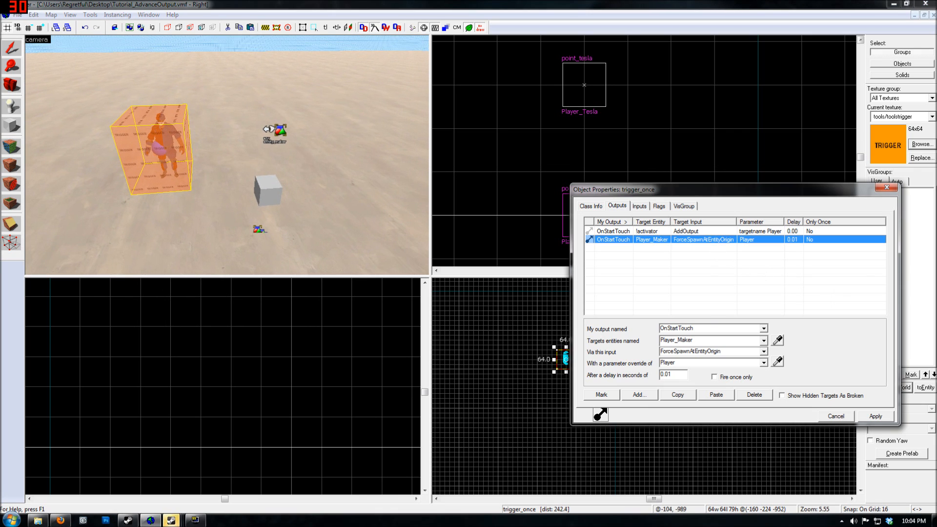
pyautogui.click(639, 395)
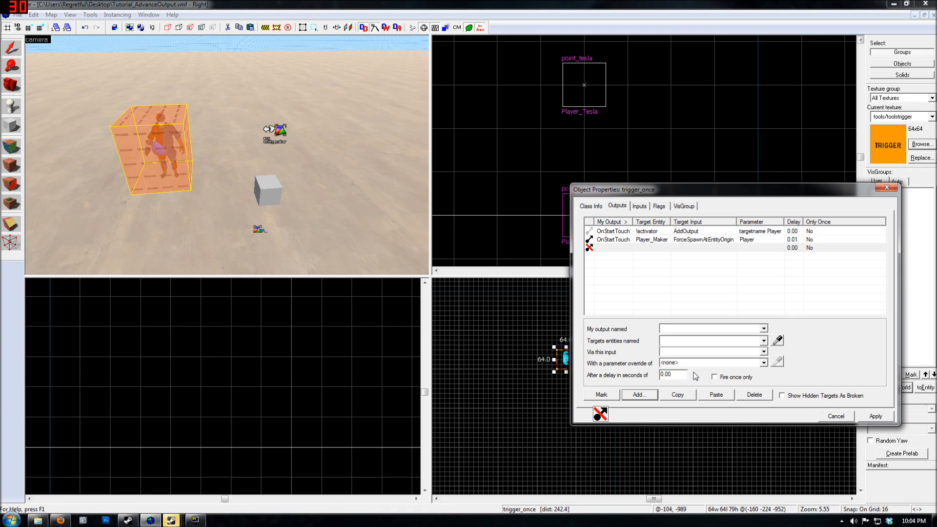
# Step: Inspect the Parent property of the Player_Tesla point_tesla
pyautogui.click(263, 189)
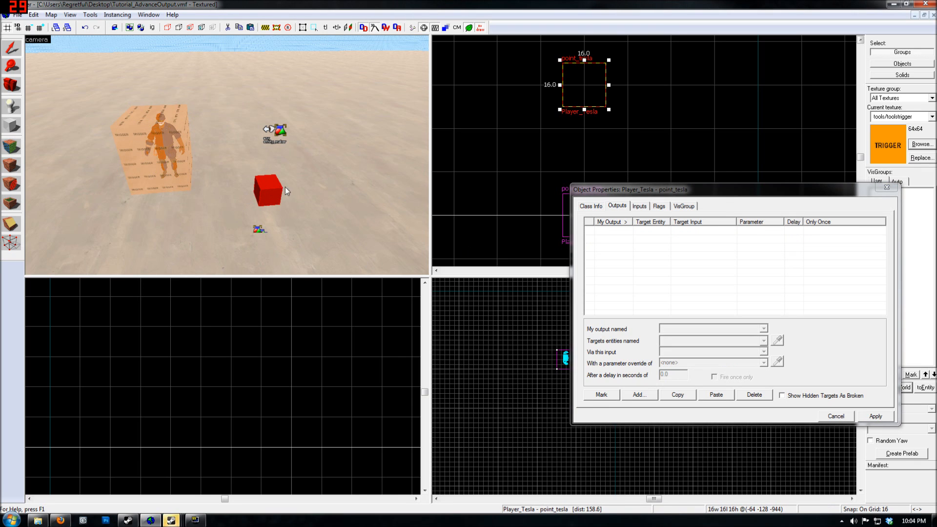
pyautogui.click(594, 208)
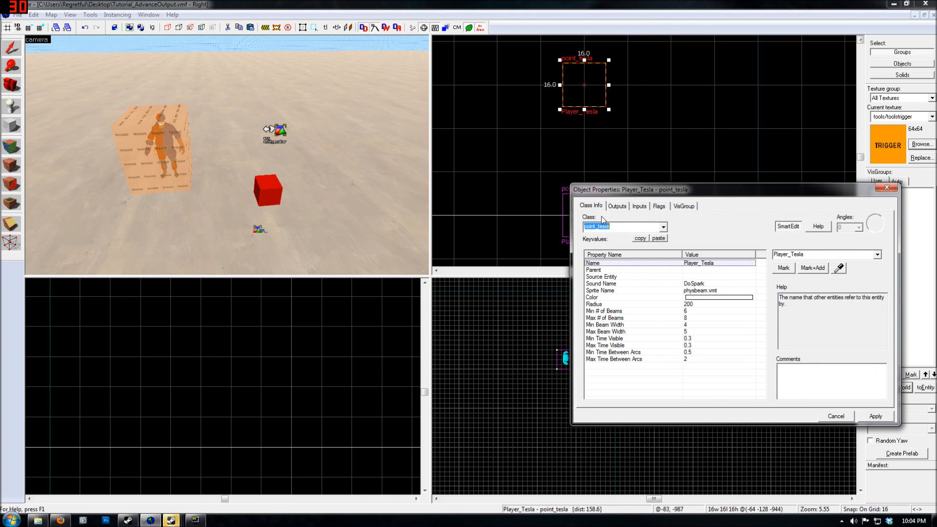
pyautogui.click(684, 270)
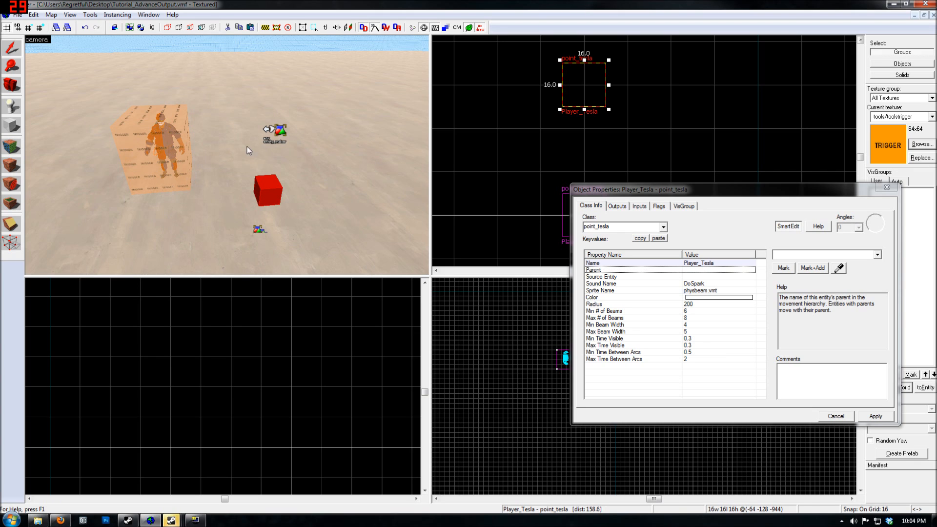
pyautogui.click(733, 272)
# Step: Return to the trigger_once and set its blank output to OnStartTouch targeting Player_Tesla
pyautogui.click(179, 141)
pyautogui.click(617, 206)
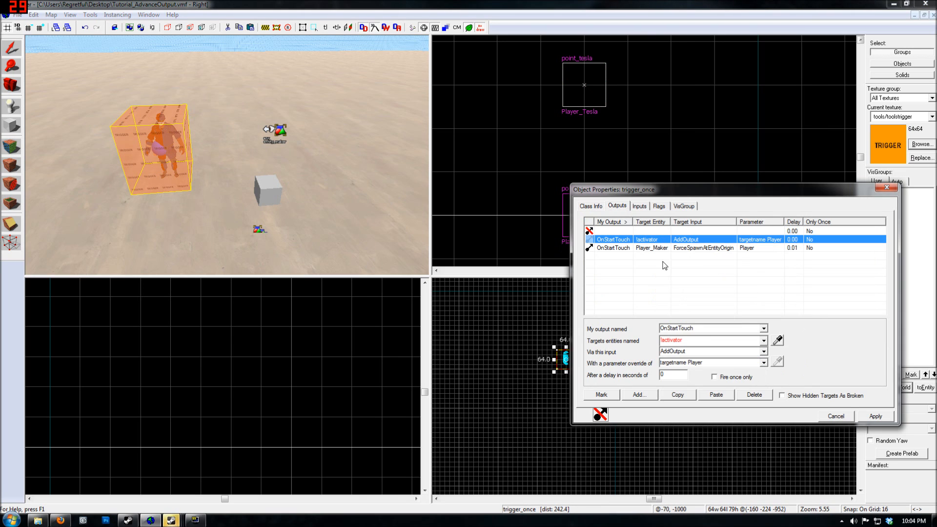
pyautogui.click(659, 232)
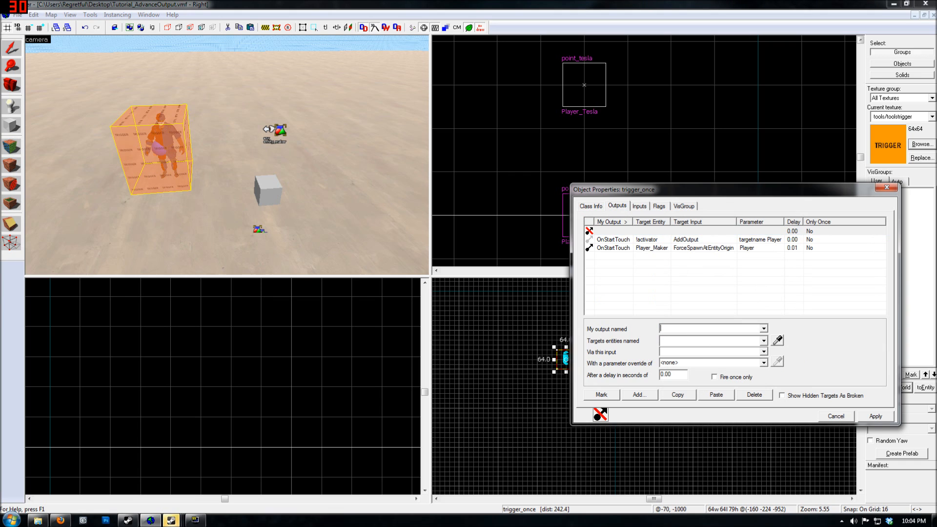
pyautogui.write('OnStartTo')
pyautogui.write('P')
pyautogui.press('BackSpace')
pyautogui.write('Player_Tesla')
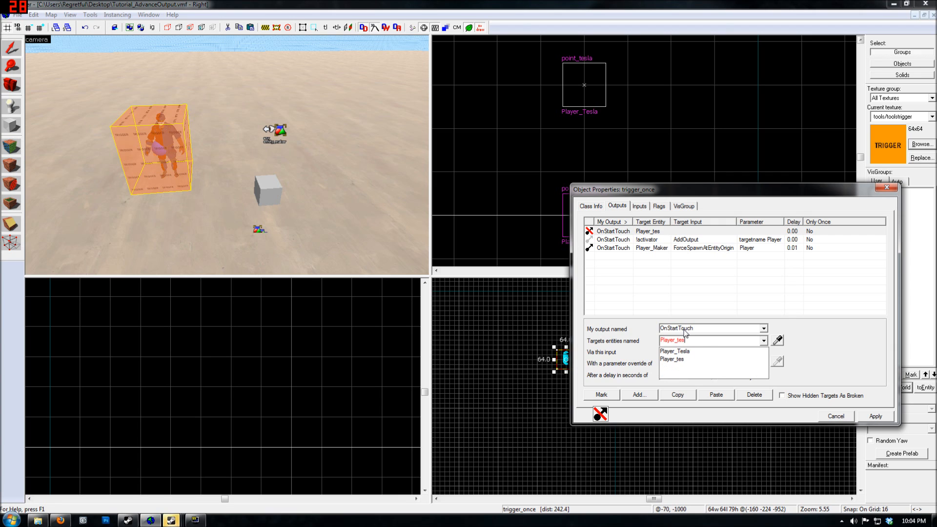
# Step: Give the Player_Tesla output the SetParent input with the parameter override Player
pyautogui.press('Tab')
pyautogui.write('SetPaer')
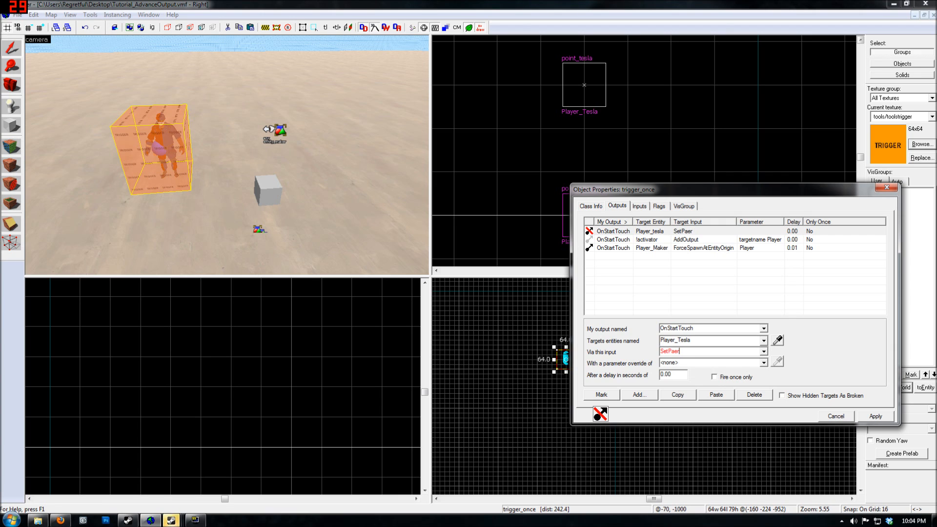
pyautogui.press('BackSpace')
pyautogui.press('BackSpace')
pyautogui.write('rent')
pyautogui.press('Tab')
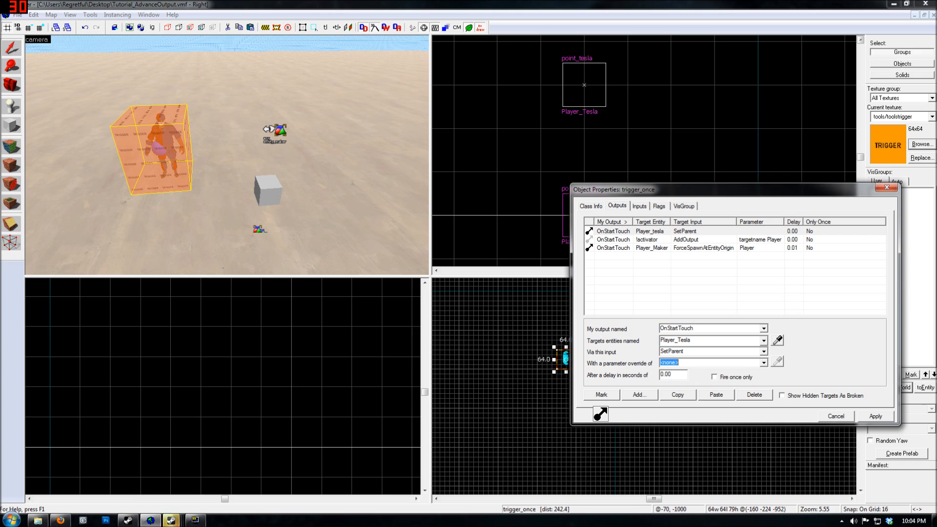
pyautogui.press('Return')
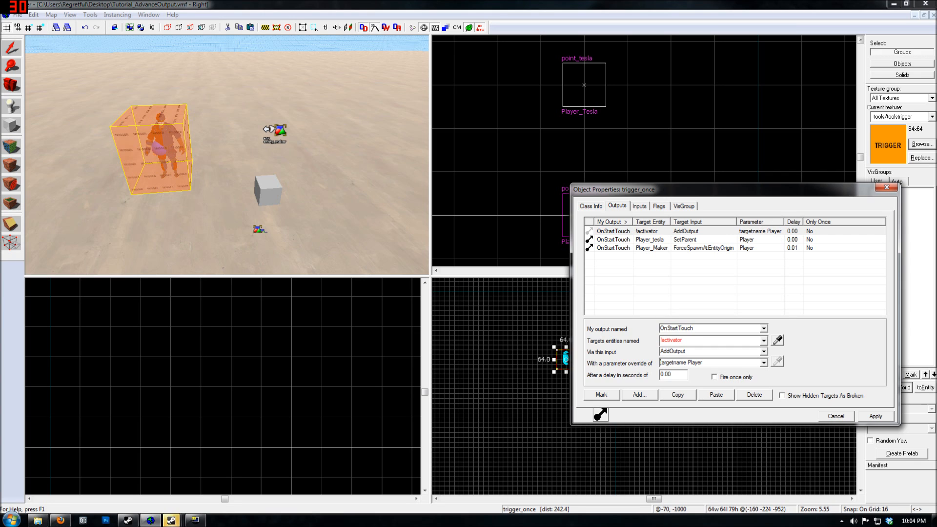
pyautogui.click(666, 241)
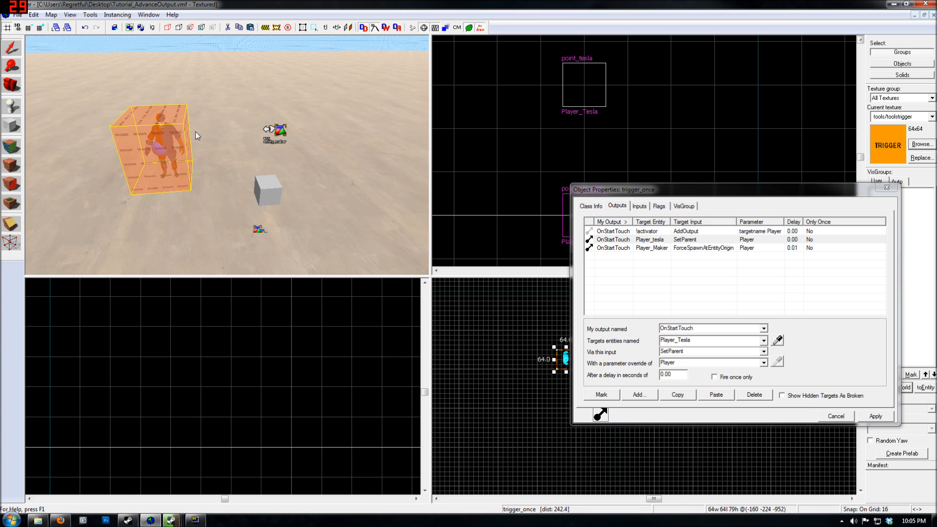
pyautogui.click(684, 240)
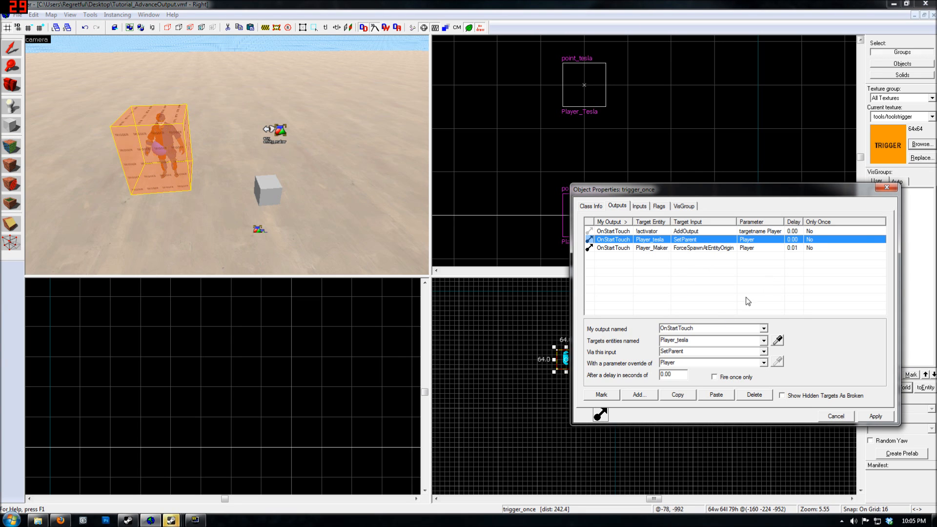
# Step: Set the delay of the Player_Tesla SetParent output to 0.02 seconds
pyautogui.click(677, 393)
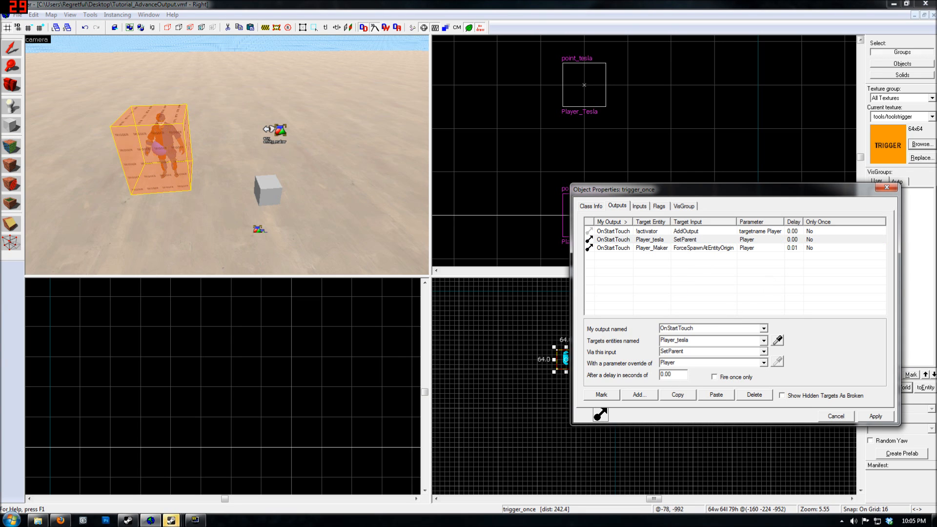
pyautogui.press('Return')
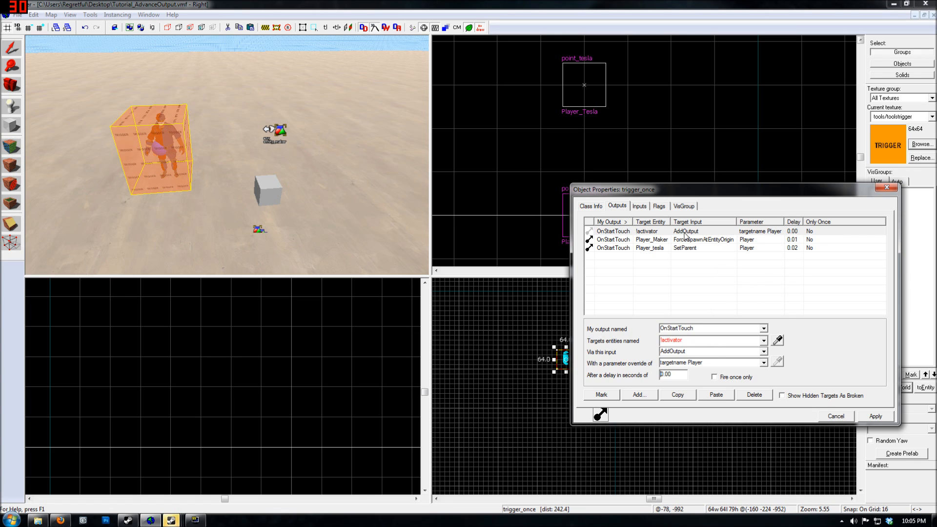
pyautogui.click(592, 240)
pyautogui.click(666, 249)
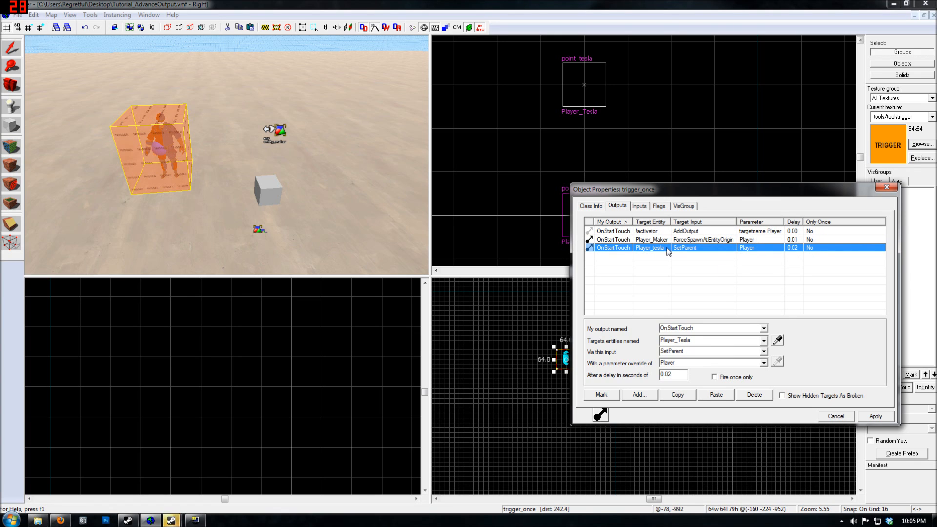
# Step: Add a fourth output, OnStartTouch targeting Player_Tesla with the TurnOn input and a delay of 0.02 seconds
pyautogui.click(644, 395)
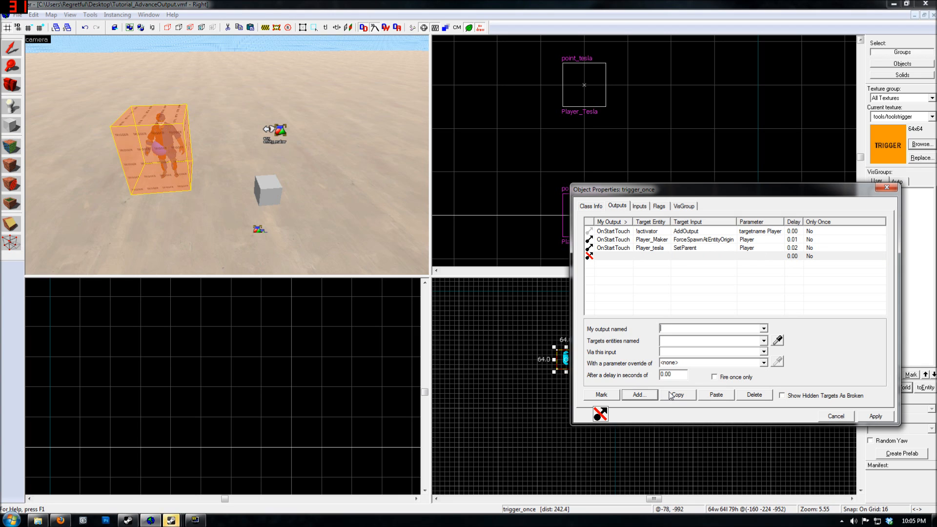
pyautogui.write('OnStartTouch')
pyautogui.press('Tab')
pyautogui.write('Player_tesla')
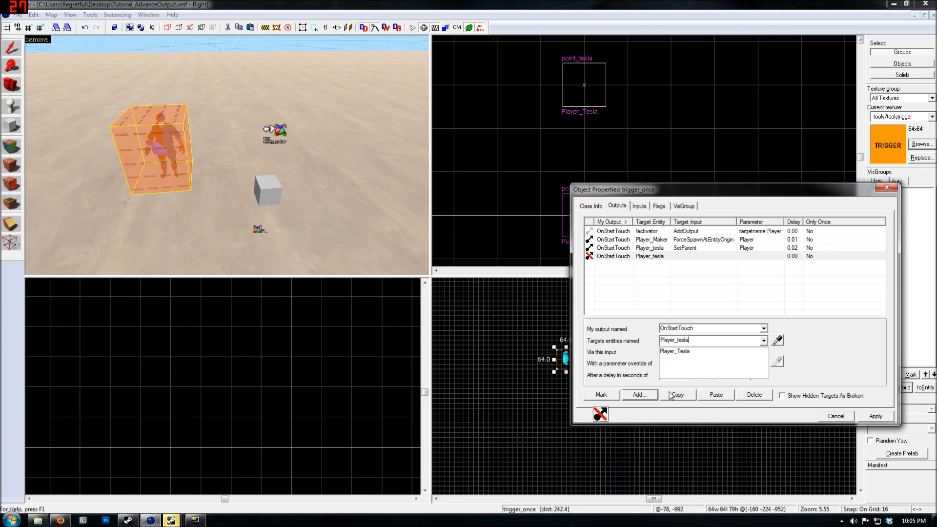
pyautogui.press('Tab')
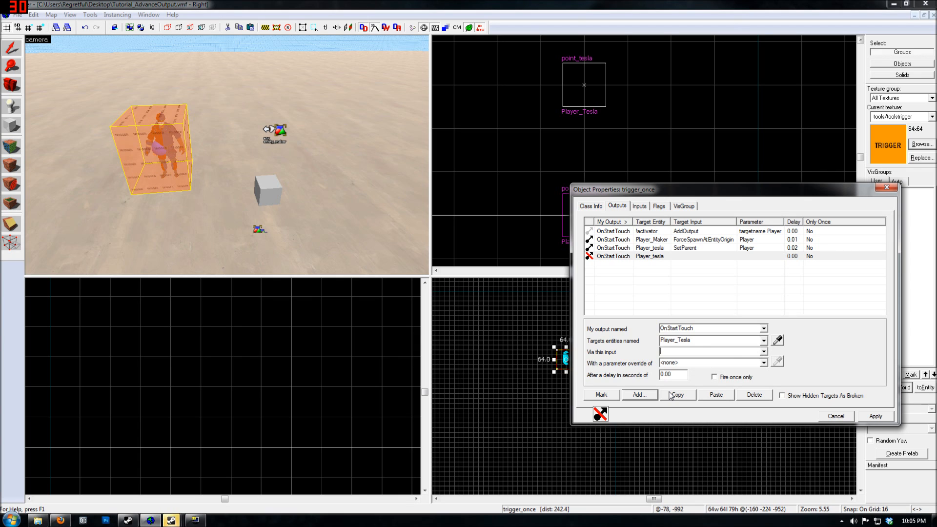
pyautogui.write('TurnOn')
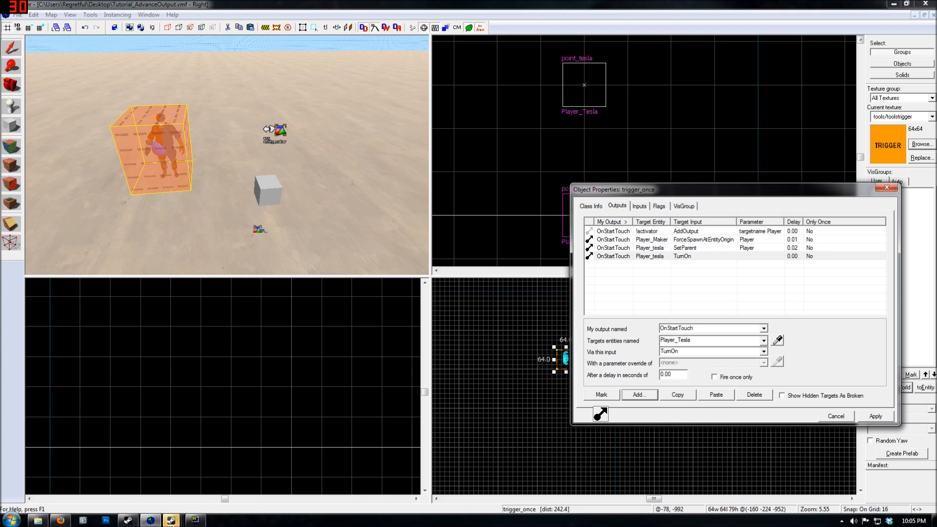
pyautogui.press('BackSpace')
pyautogui.write('2')
pyautogui.press('Return')
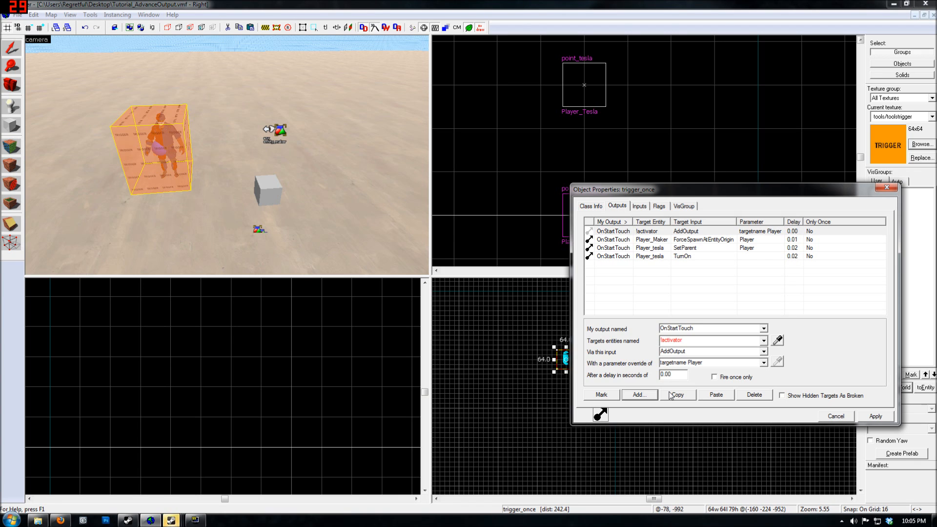
# Step: Review the trigger_once outputs, apply them and close the object's properties
pyautogui.click(688, 257)
pyautogui.click(700, 240)
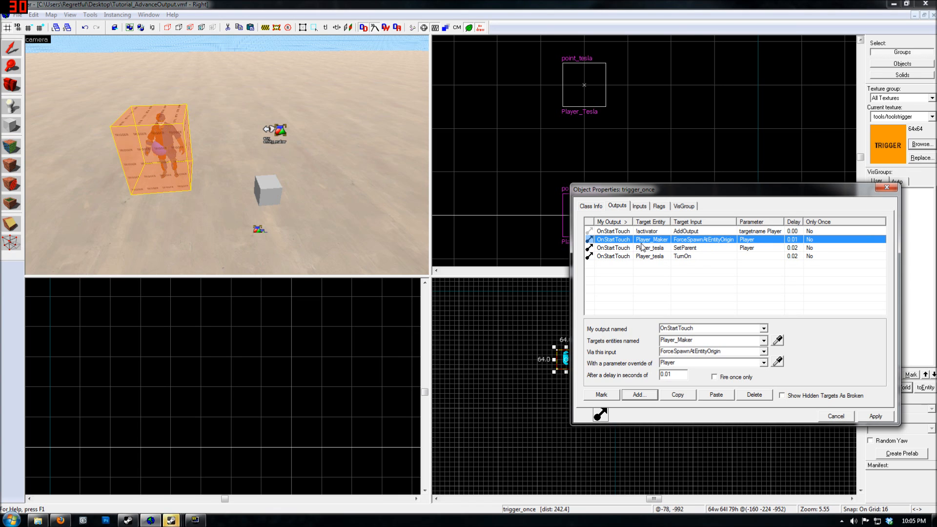
pyautogui.click(692, 257)
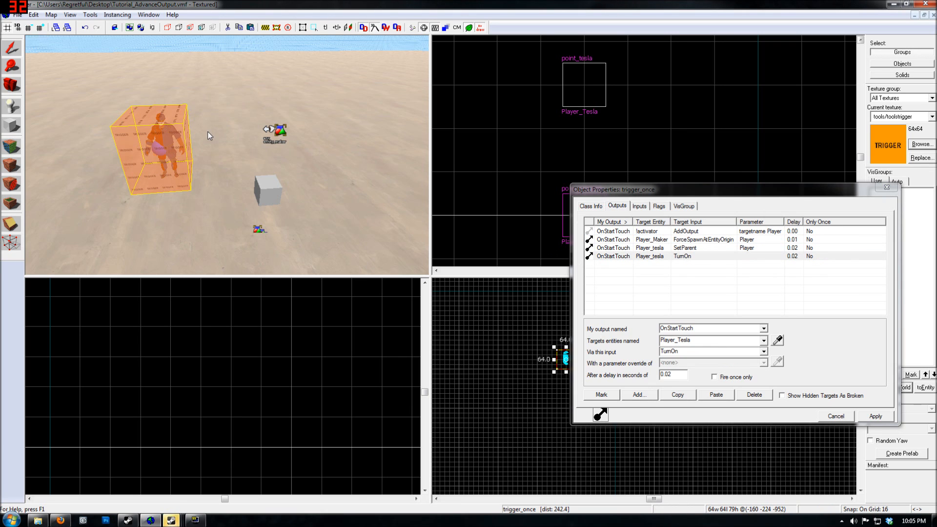
pyautogui.scroll(-5, 212, 167)
pyautogui.scroll(4, 227, 176)
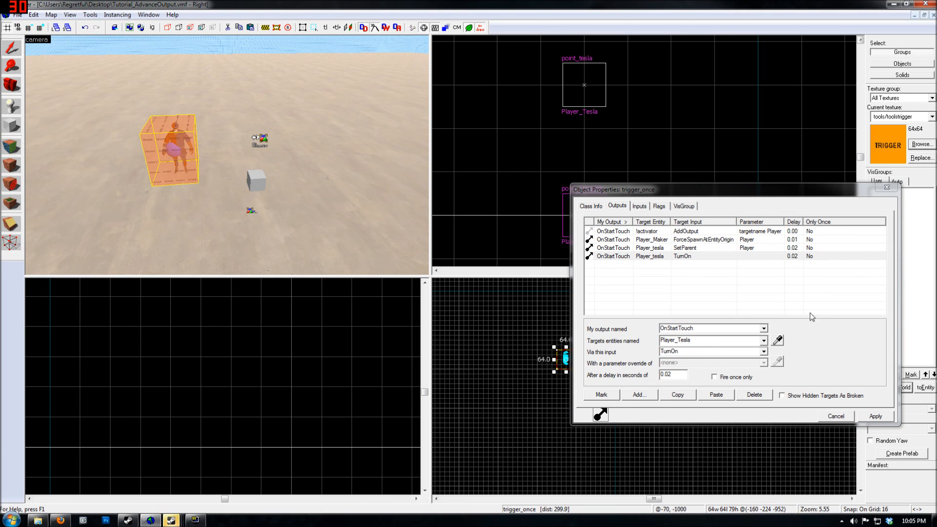
pyautogui.click(864, 416)
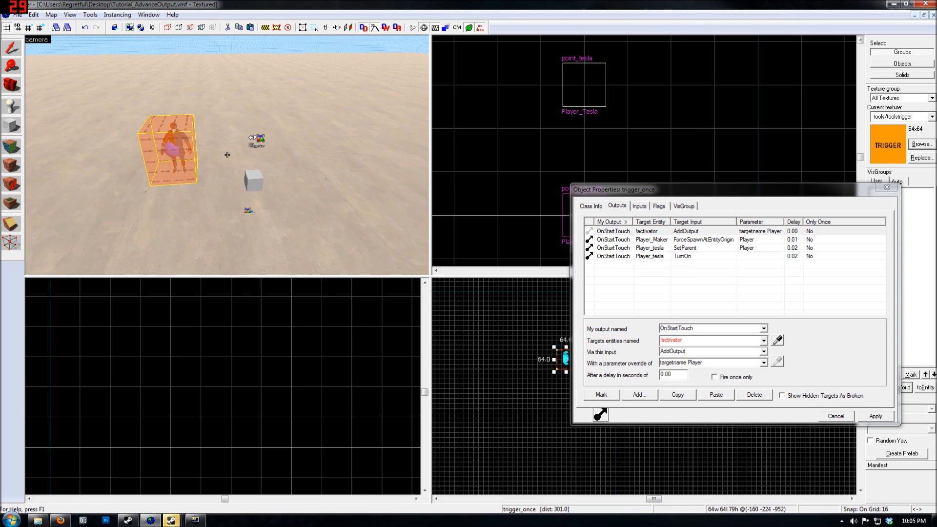
pyautogui.click(887, 187)
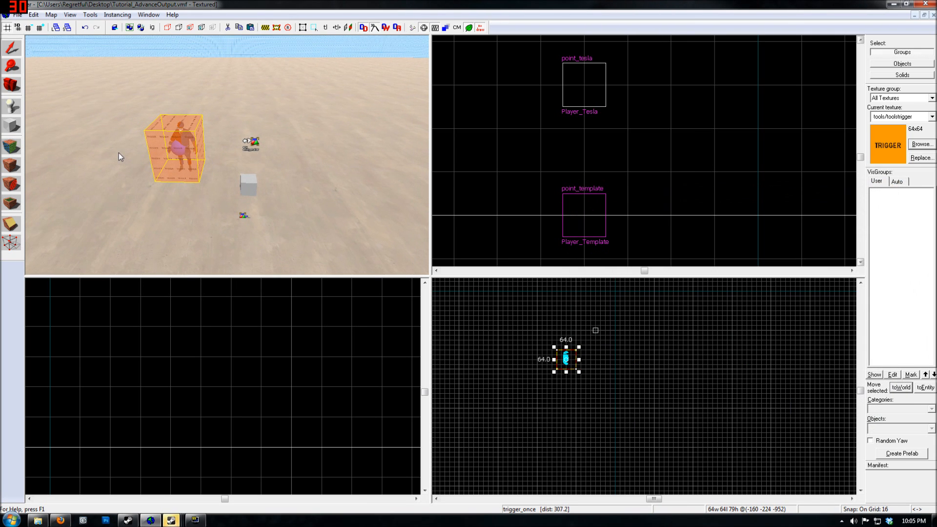
# Step: Compile and run the map with normal BSP and without VIS or RAD
pyautogui.click(17, 14)
pyautogui.click(41, 120)
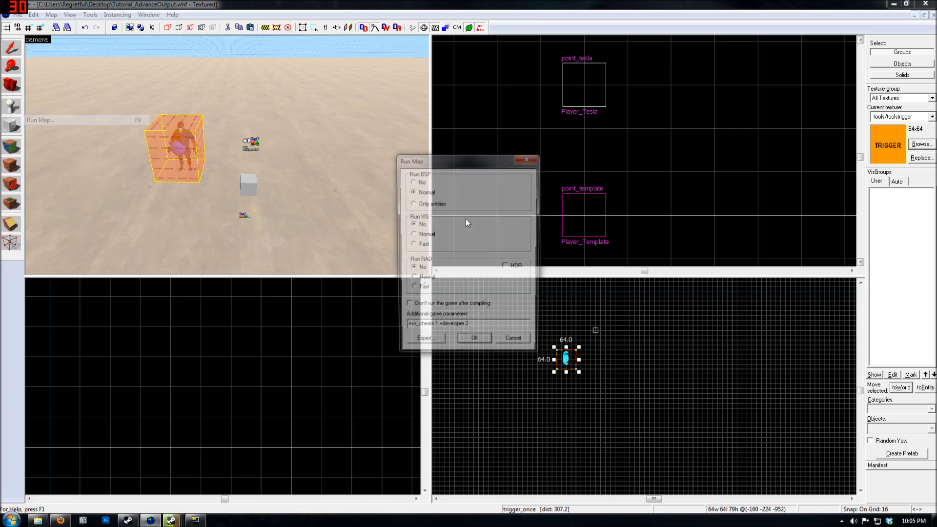
pyautogui.click(474, 345)
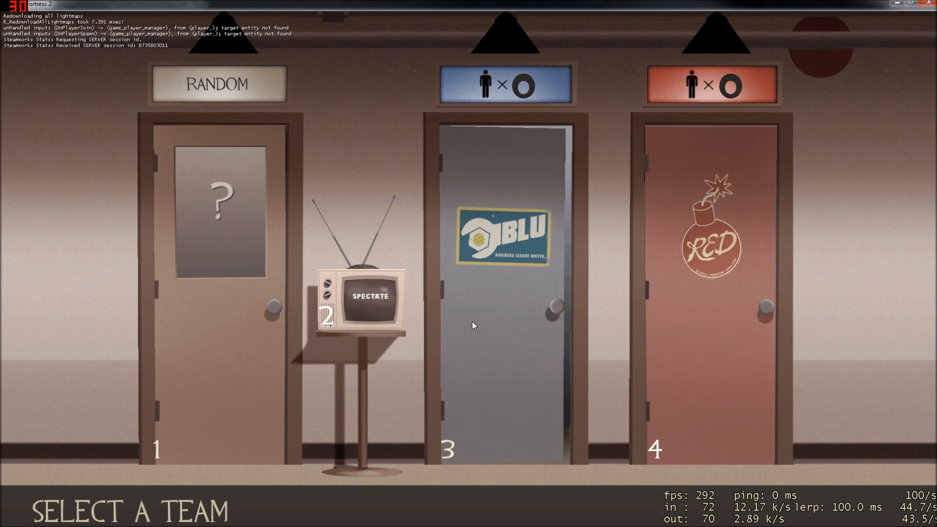
# Step: Join a random team as Scout in Team Fortress 2 and run the thirdperson console command
pyautogui.press('1')
pyautogui.press('1')
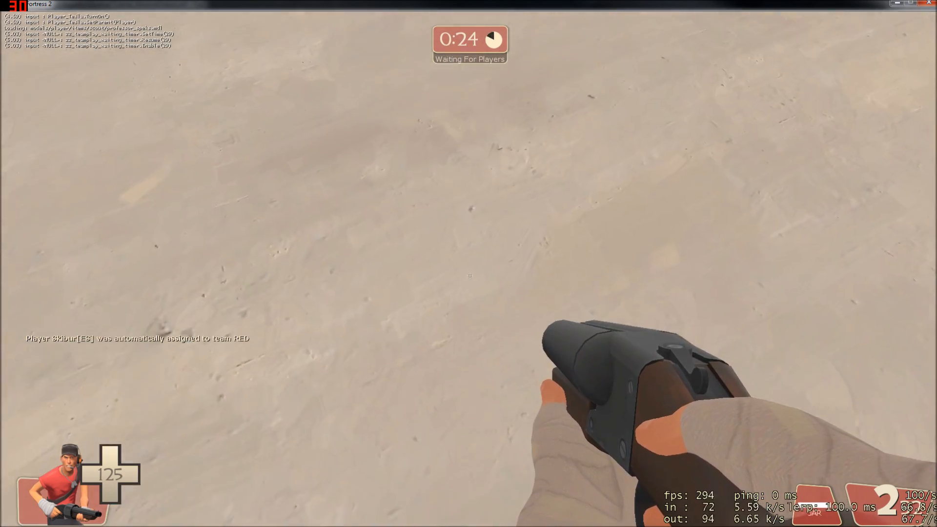
pyautogui.press('`')
pyautogui.write('thirdperson')
pyautogui.press('Return')
pyautogui.press('Escape')
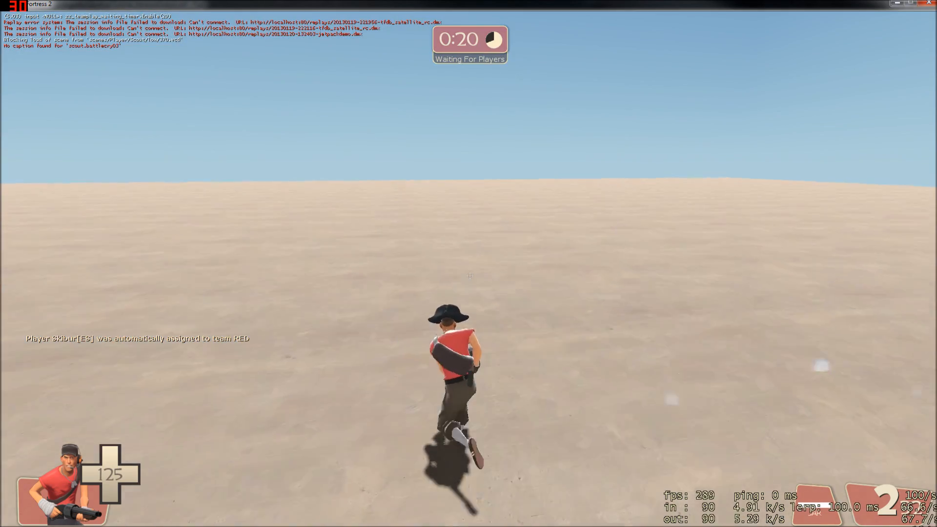
# Step: Run the player from side to side to check whether the tesla effect follows the character
pyautogui.press('d')
pyautogui.press('a')
pyautogui.press('d')
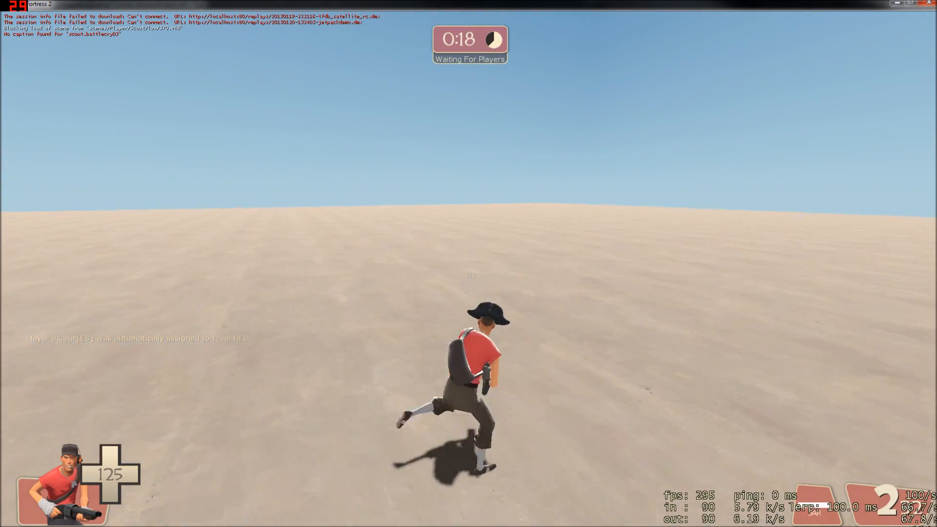
pyautogui.press('a')
pyautogui.press('d')
pyautogui.press('a')
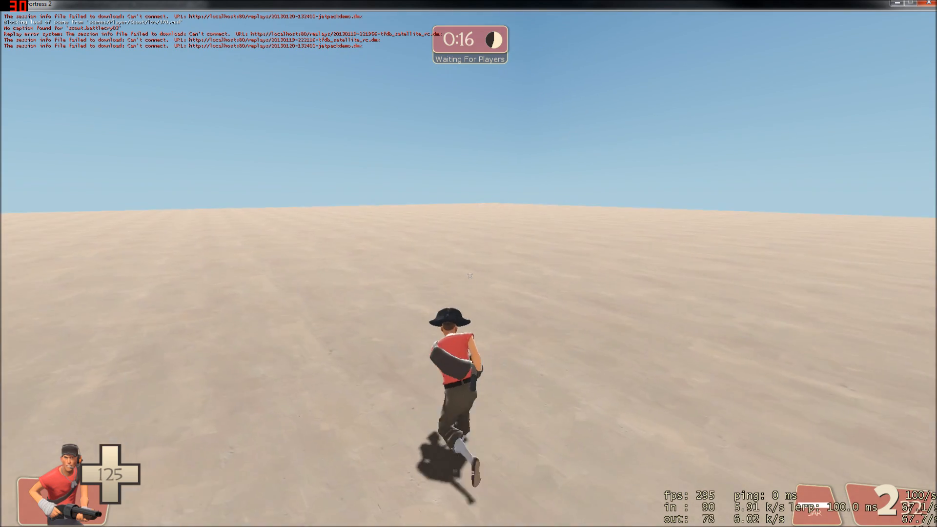
pyautogui.press('d')
pyautogui.press('a')
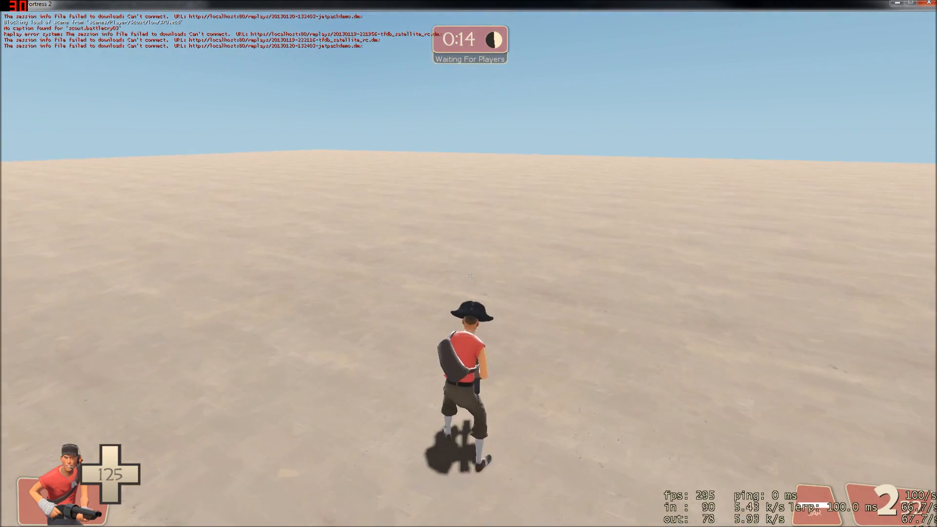
# Step: Enter the command developer 2 in the game console
pyautogui.press('`')
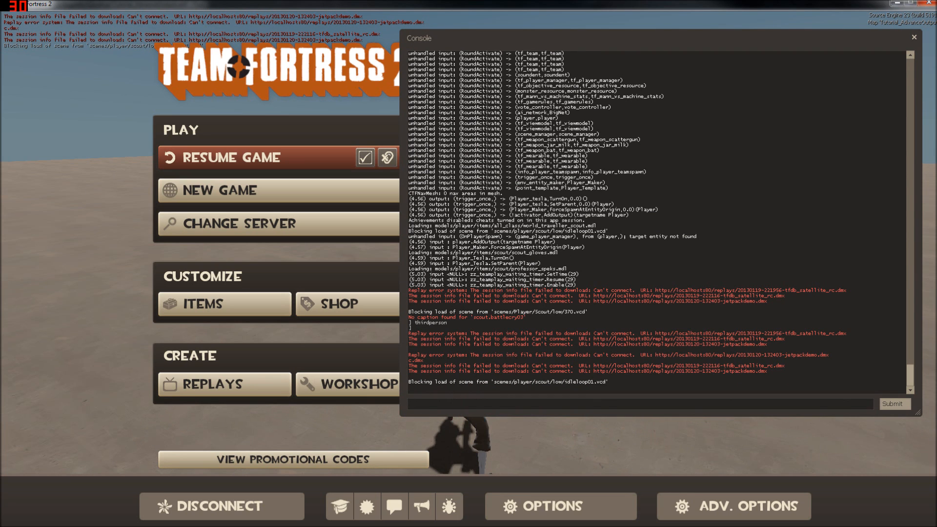
pyautogui.write('dever')
pyautogui.write('oper')
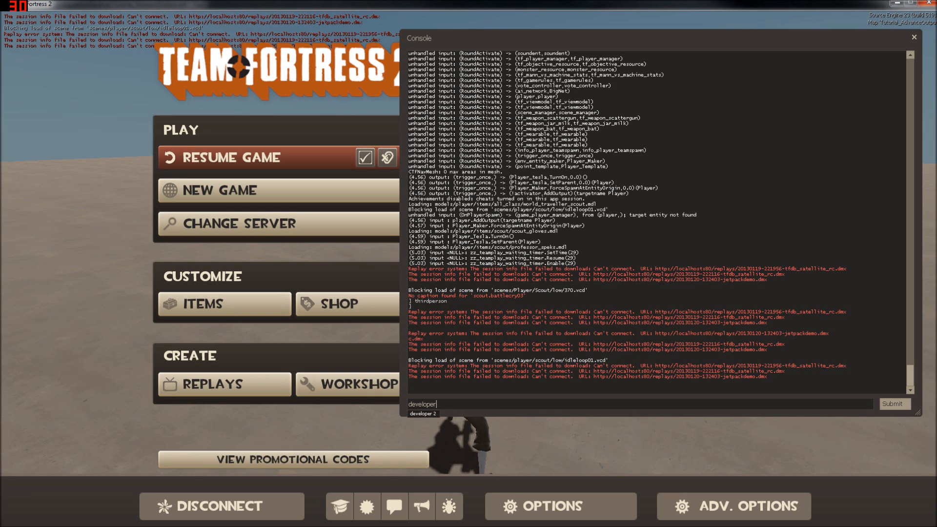
pyautogui.write(' 2')
pyautogui.press('Return')
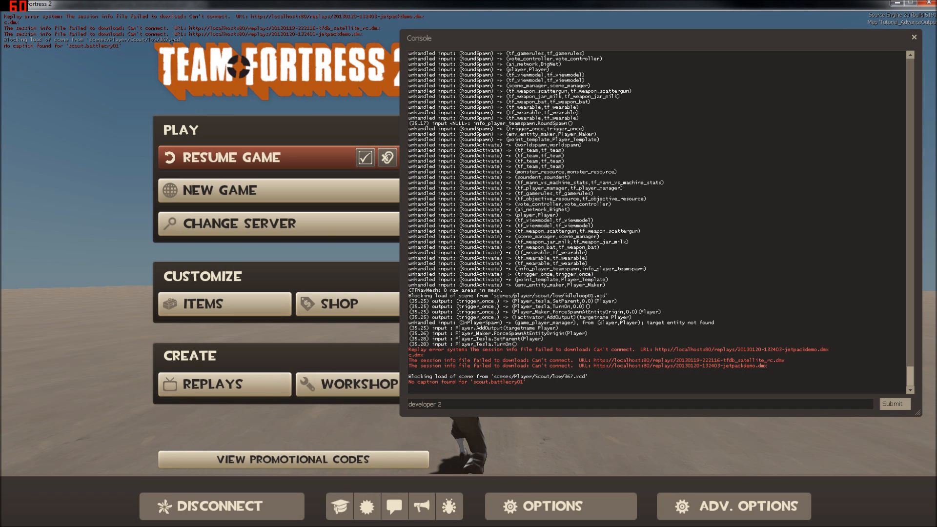
pyautogui.doubleClick(440, 404)
pyautogui.press('Return')
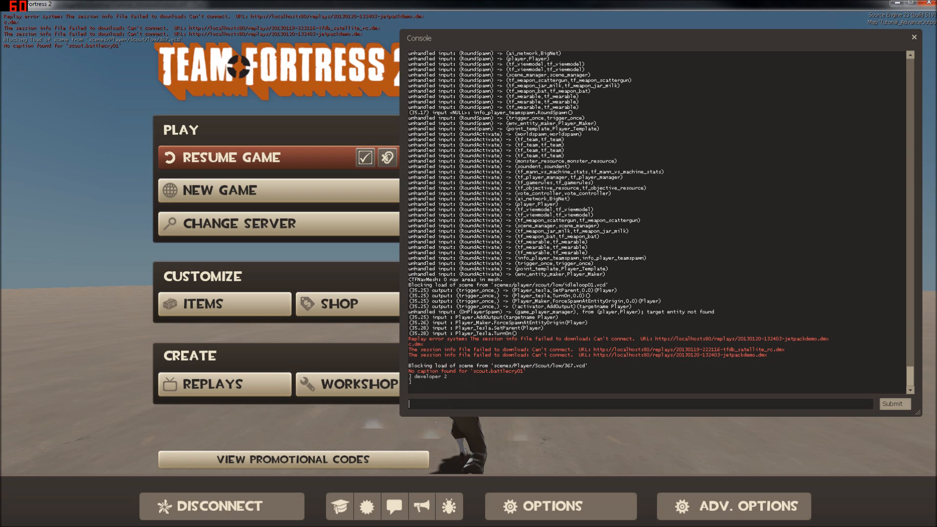
# Step: Run ent_messages Player_tesla in the console and go back to the game view
pyautogui.write('ent')
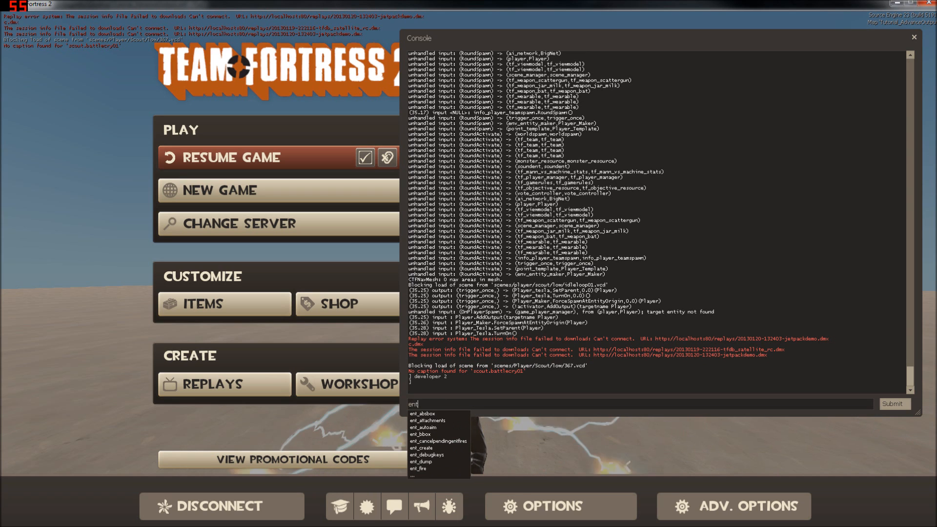
pyautogui.write('_messages')
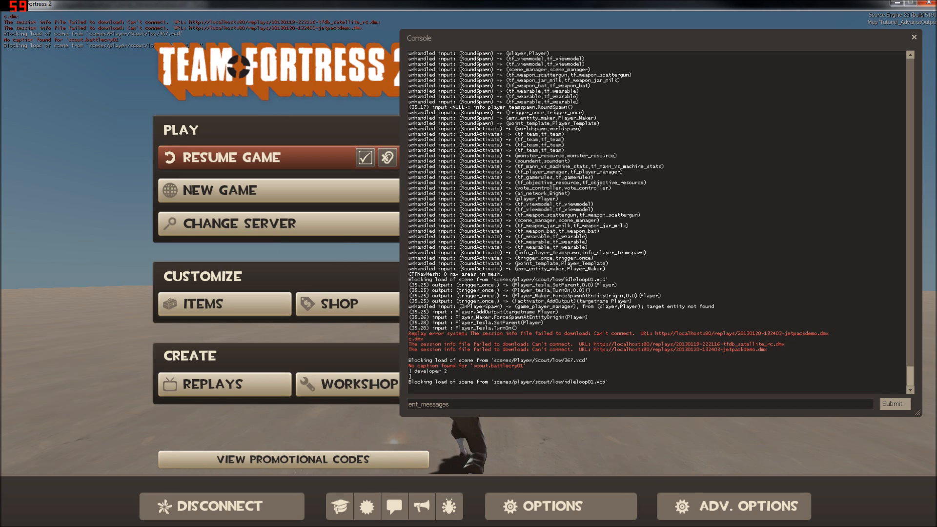
pyautogui.write('Player_tesla')
pyautogui.press('Return')
pyautogui.press('Escape')
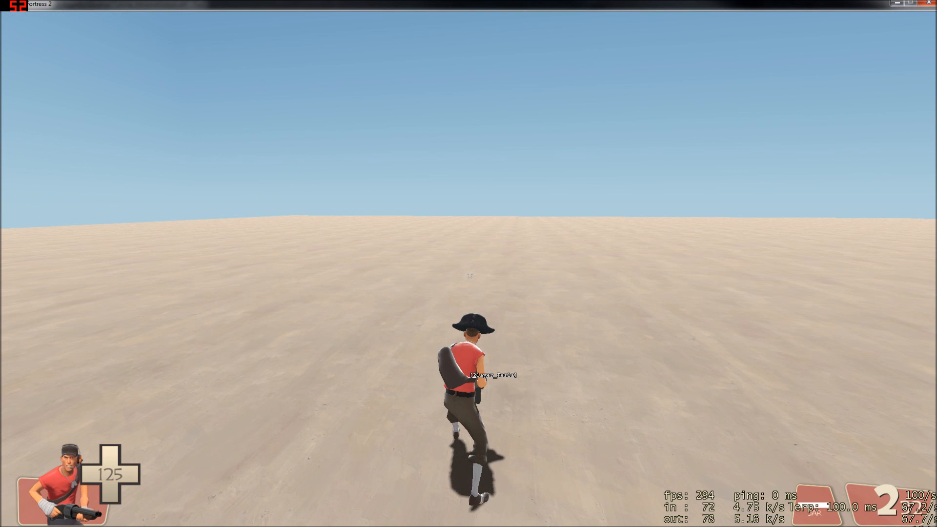
# Step: Disconnect from the test game, switch back to Hammer and close the compile log
pyautogui.press('Escape')
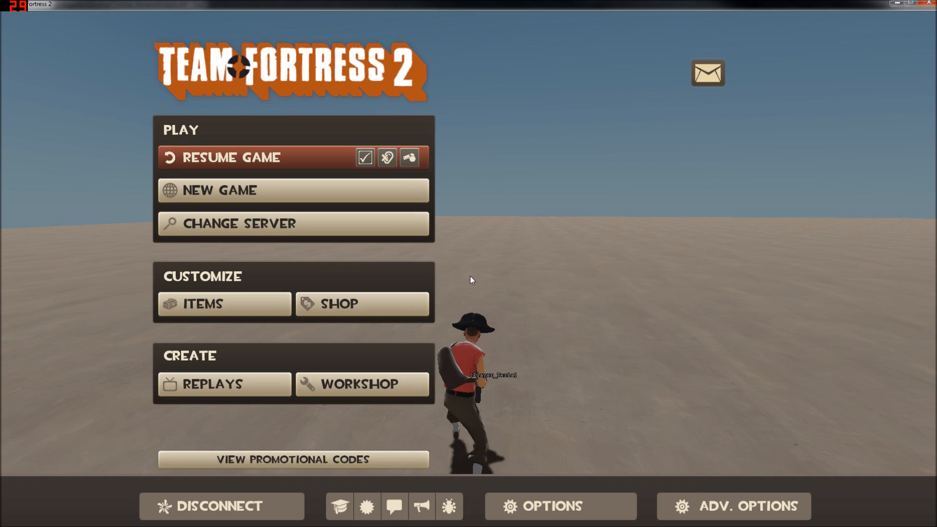
pyautogui.click(192, 506)
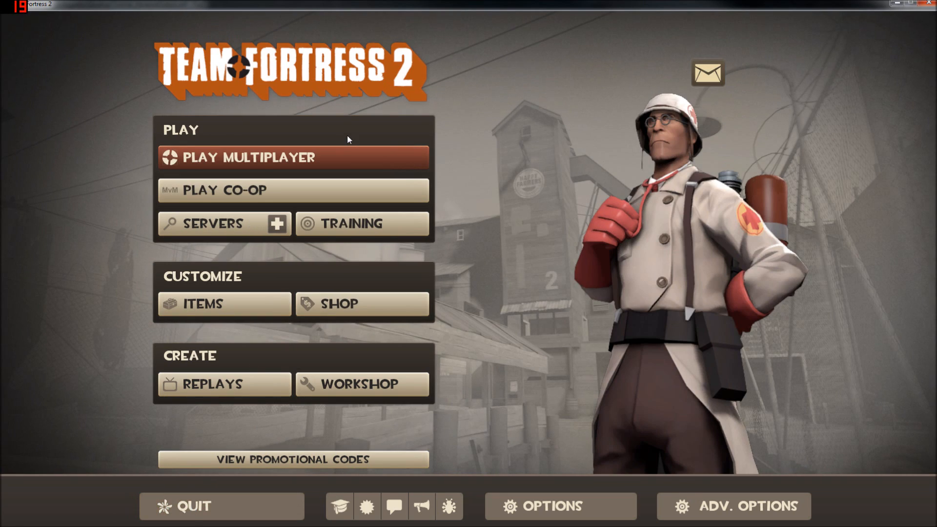
pyautogui.hotkey('alt', 'Tab')
pyautogui.click(306, 28)
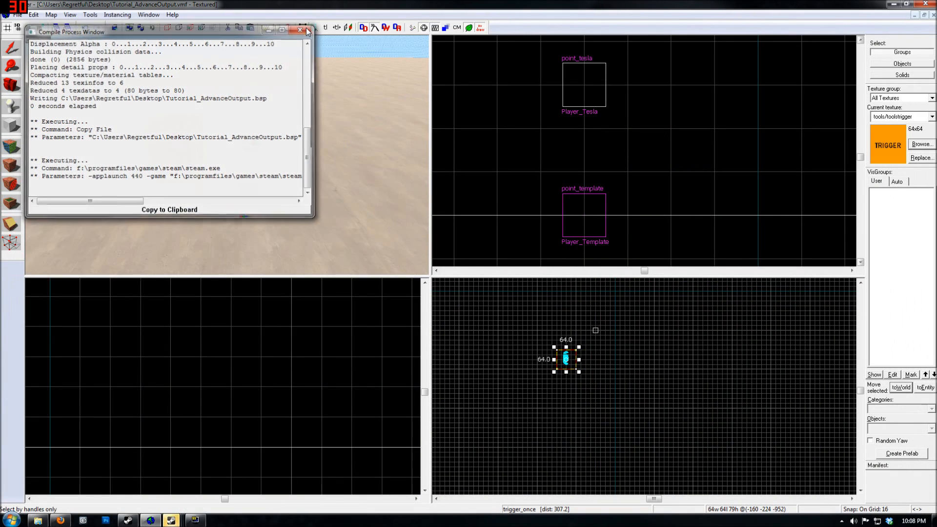
# Step: Maximize the camera view and select the Player_Maker env_entity_maker
pyautogui.hotkey('shift', 'z')
pyautogui.press('z')
pyautogui.press('d')
pyautogui.press('z')
pyautogui.click(468, 252)
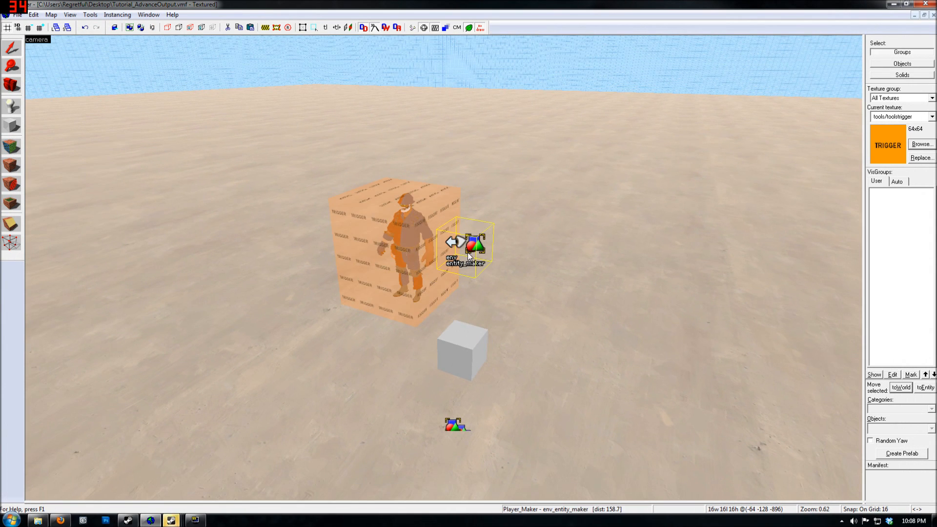
# Step: Open the flags of the Player_Maker env_entity_maker and make its properties window more compact
pyautogui.doubleClick(469, 251)
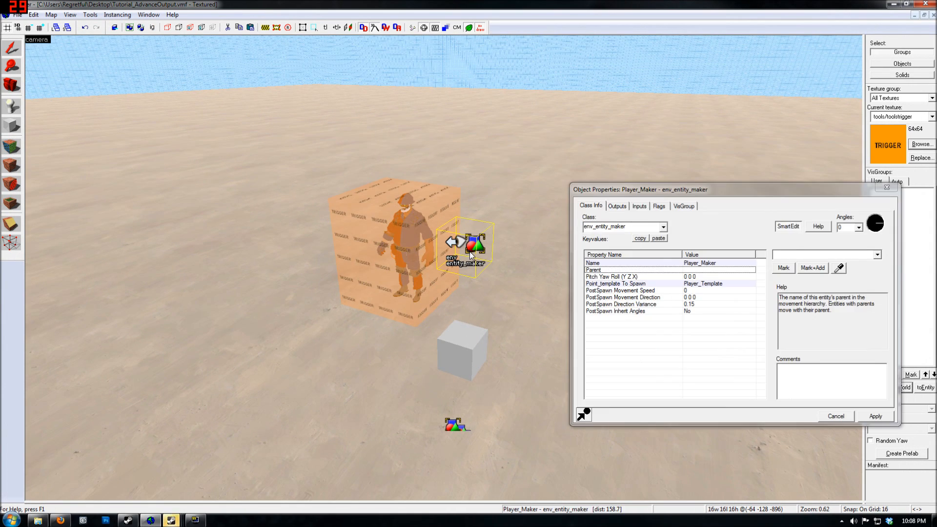
pyautogui.click(659, 206)
pyautogui.moveTo(643, 190); pyautogui.dragTo(628, 178)
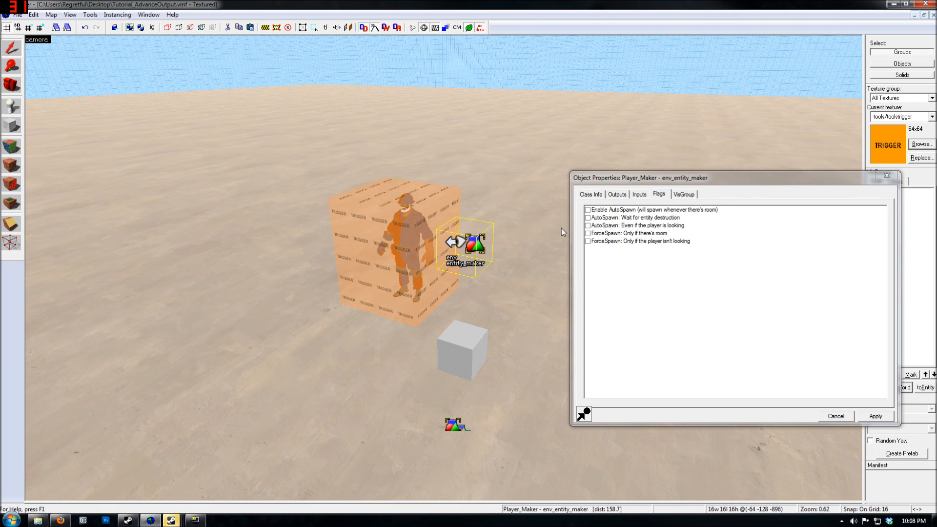
pyautogui.moveTo(720, 175); pyautogui.dragTo(675, 182)
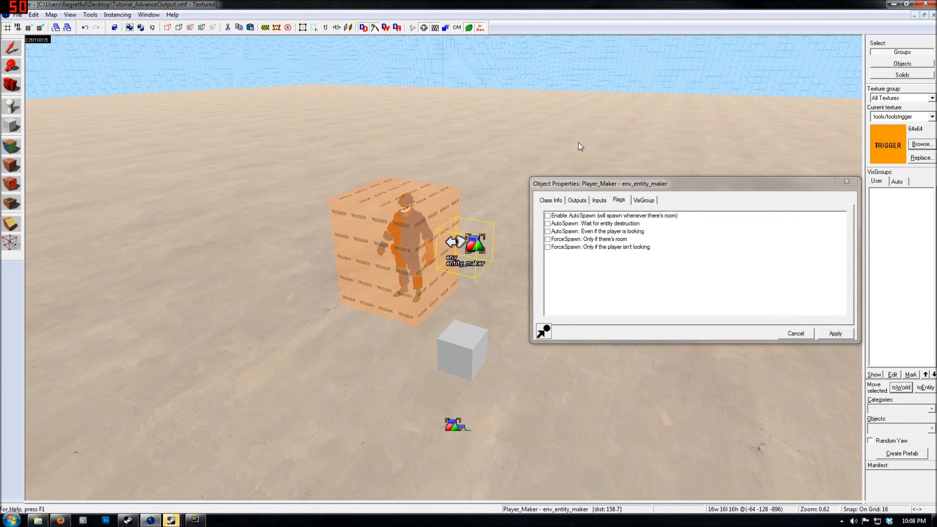
# Step: Examine the entity maker beside the trigger and highlight its AutoSpawn: Wait for entity destruction flag
pyautogui.press('z')
pyautogui.press('d')
pyautogui.press('w')
pyautogui.press('s')
pyautogui.press('z')
pyautogui.click(604, 225)
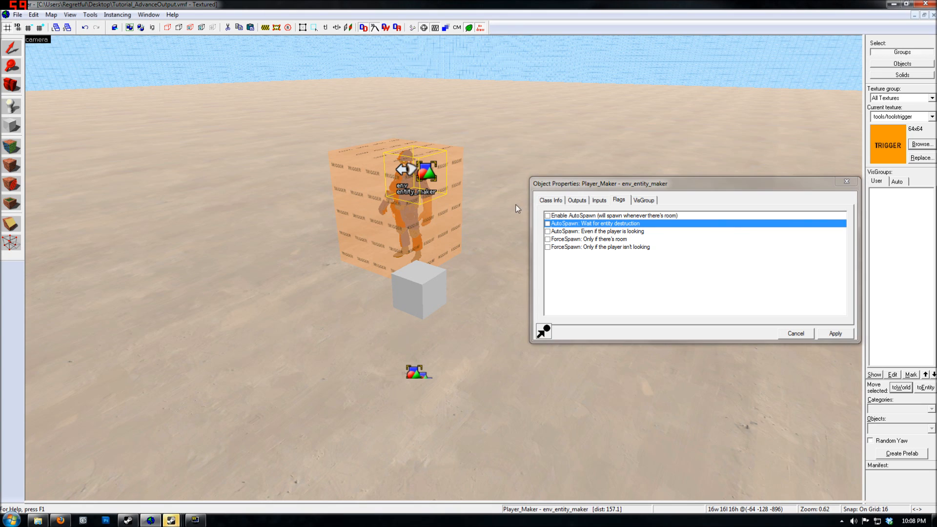
# Step: Highlight the entity maker's Enable AutoSpawn flag, and look through the outputs, inputs and flags of the Player_Tesla point_tesla
pyautogui.click(599, 215)
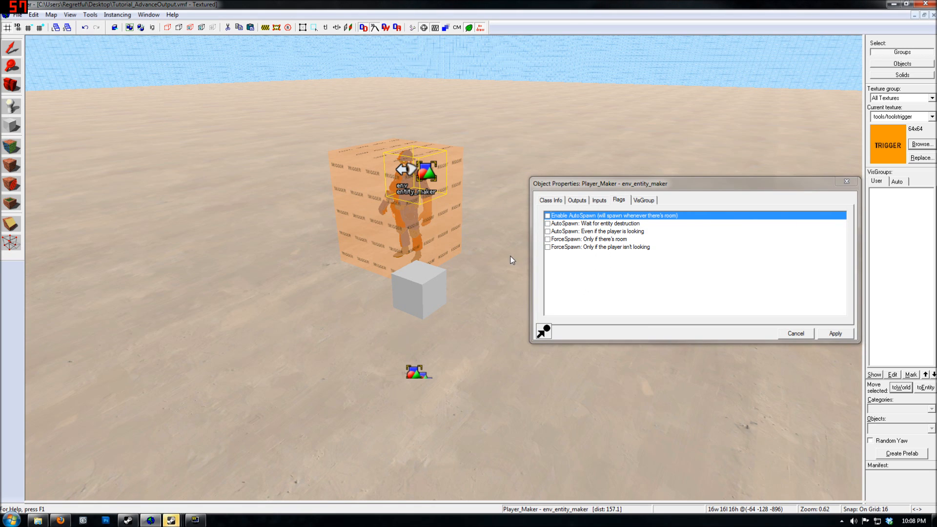
pyautogui.click(416, 300)
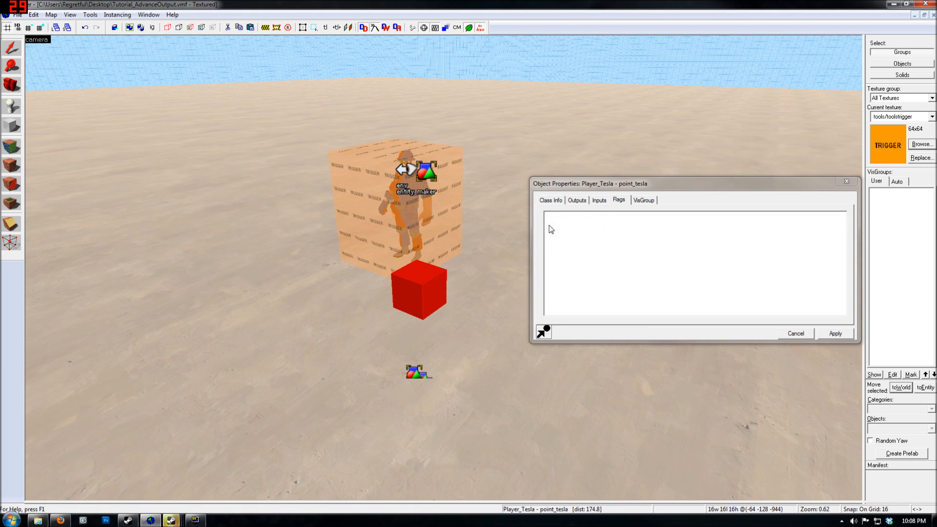
pyautogui.click(584, 201)
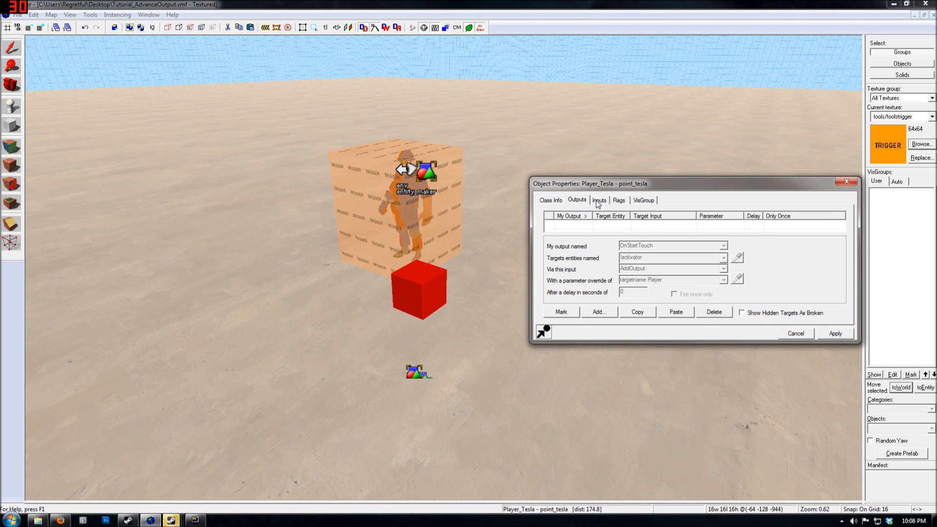
pyautogui.click(598, 202)
pyautogui.click(619, 200)
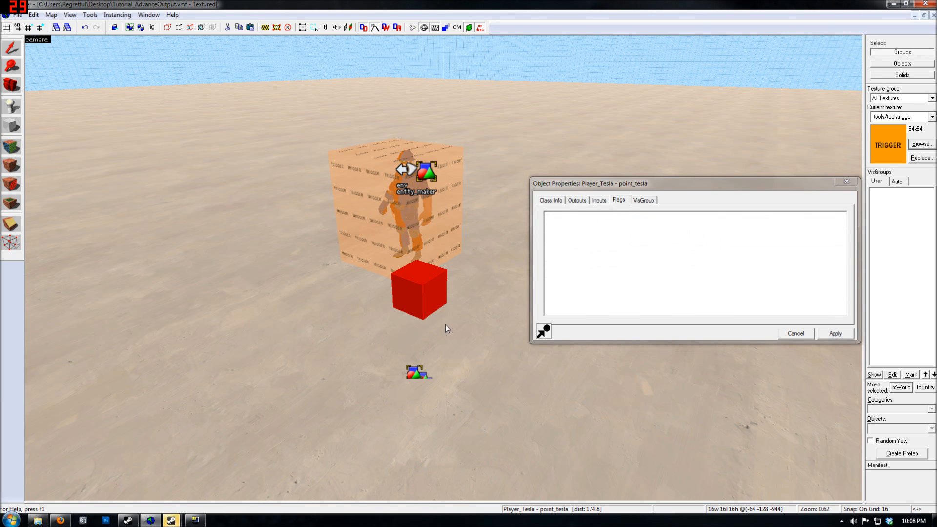
# Step: Check the flags of the Player_Template point_template and the trigger_once's AddOutput output with its targetname Player parameter
pyautogui.click(418, 367)
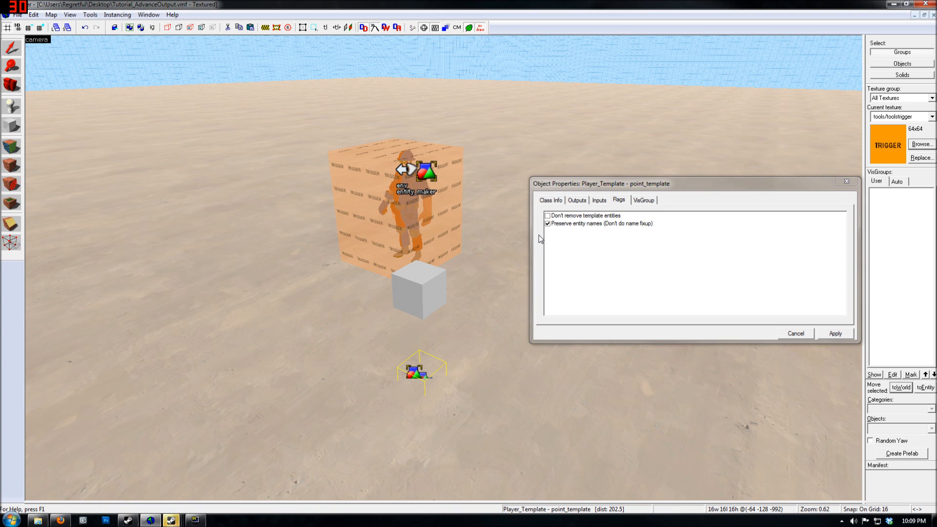
pyautogui.click(452, 239)
pyautogui.click(578, 201)
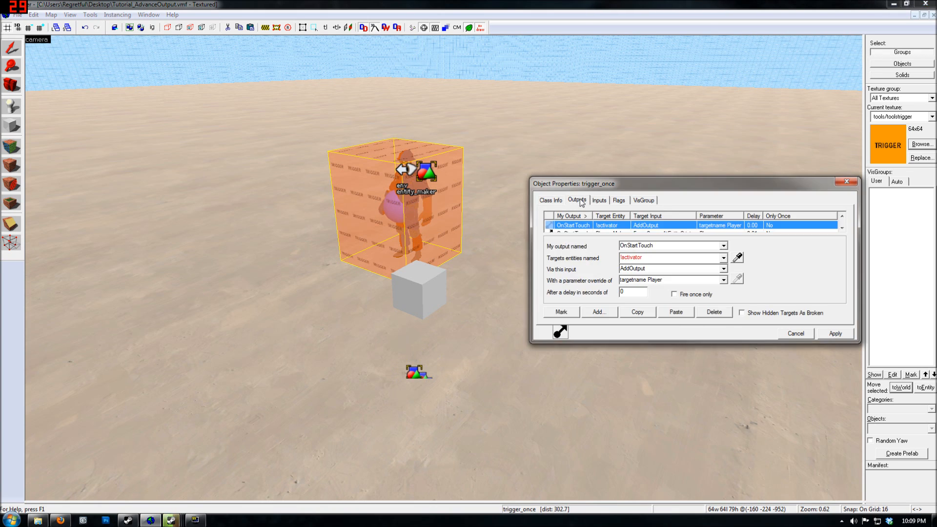
pyautogui.click(667, 268)
pyautogui.click(666, 280)
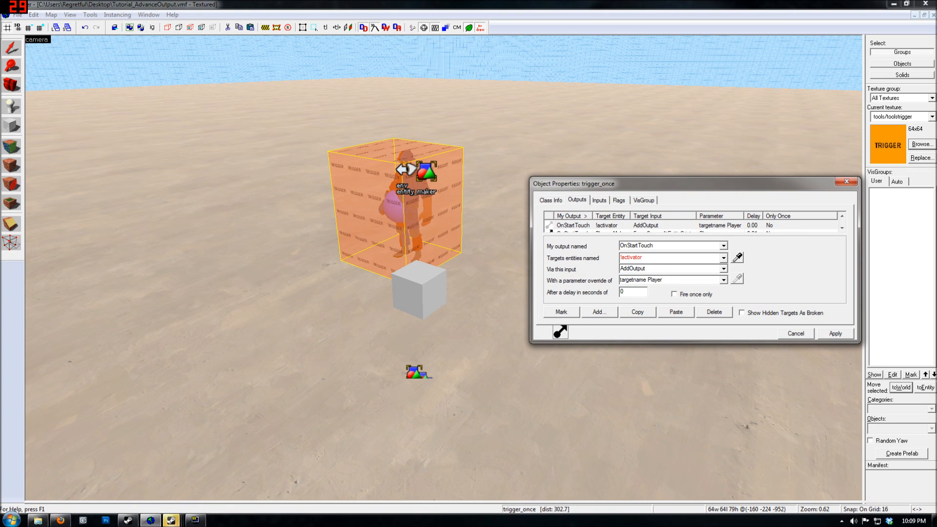
pyautogui.moveTo(675, 279); pyautogui.dragTo(595, 287)
pyautogui.moveTo(678, 286)
pyautogui.mouseDown()
pyautogui.moveTo(586, 286)
pyautogui.moveTo(670, 288)
pyautogui.mouseUp()
# Step: Return to the flags of the Player_Template point_template and examine its Preserve entity names option
pyautogui.click(415, 373)
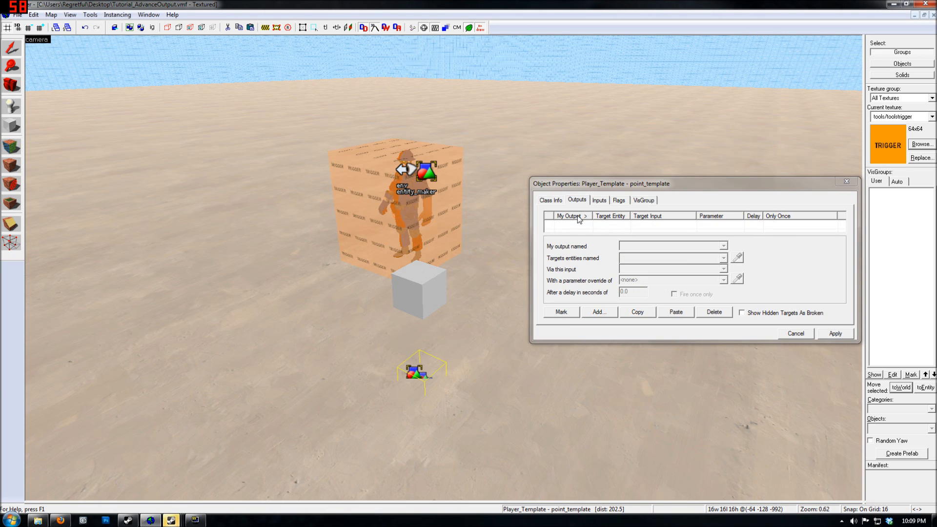
pyautogui.click(601, 201)
pyautogui.click(619, 200)
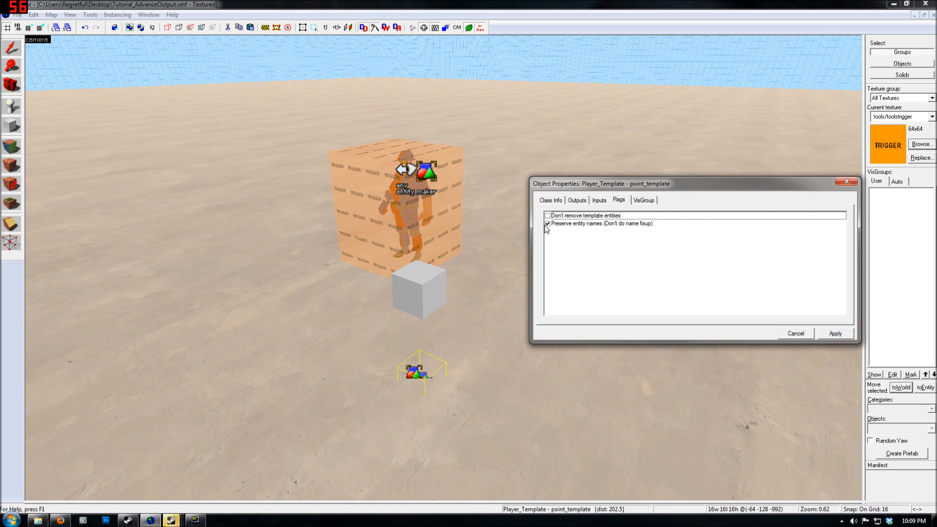
pyautogui.click(548, 223)
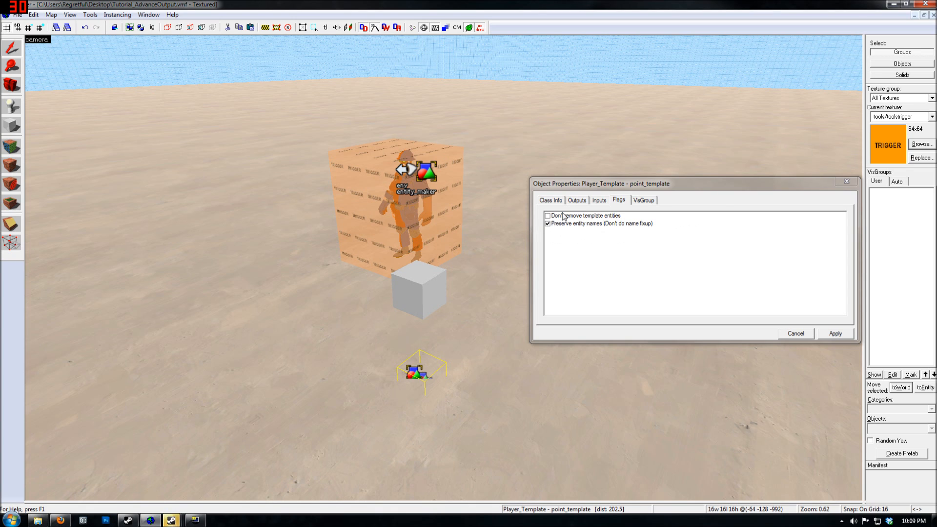
pyautogui.moveTo(788, 183); pyautogui.dragTo(776, 185)
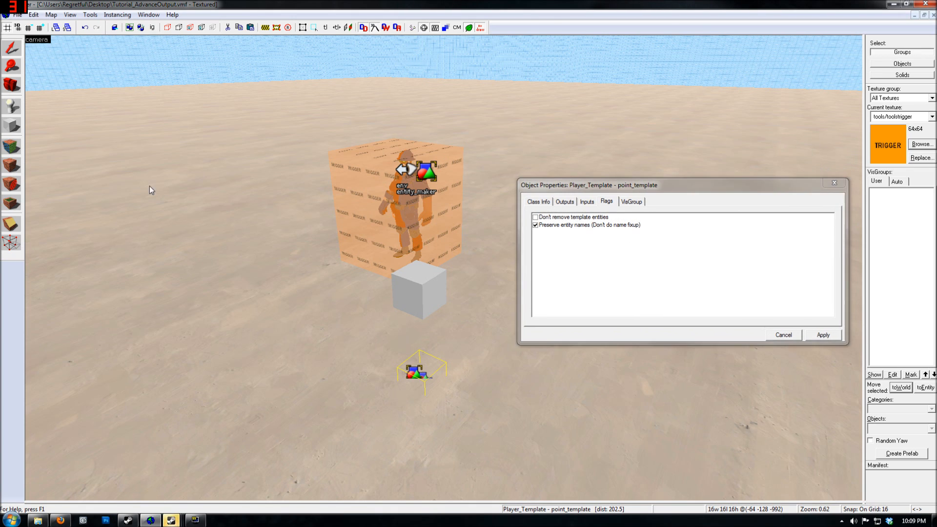
# Step: Review the complete output list of the trigger_once in an enlarged properties window, and close the window
pyautogui.click(354, 160)
pyautogui.click(540, 202)
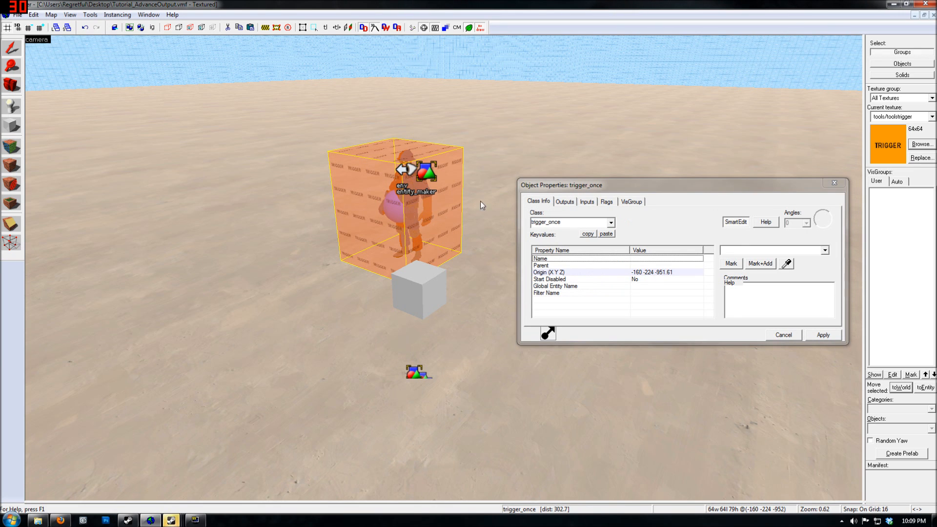
pyautogui.click(560, 204)
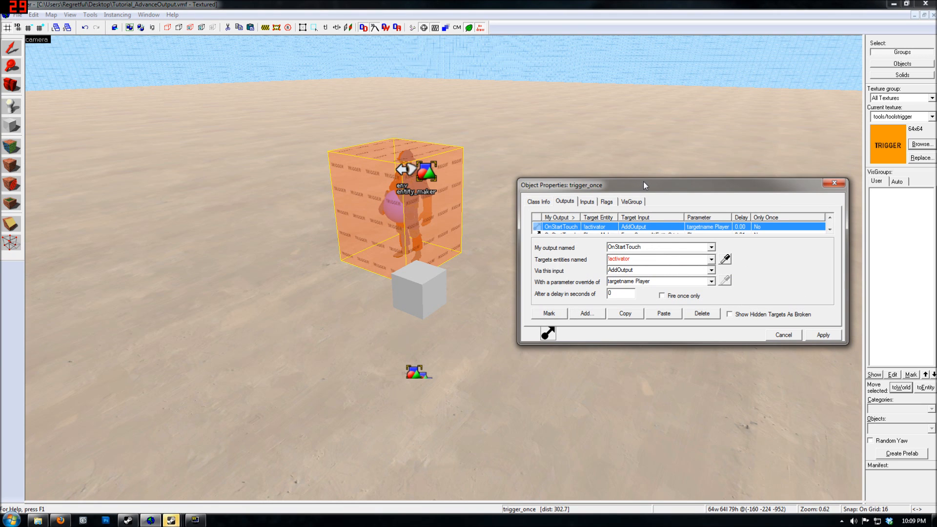
pyautogui.moveTo(644, 178); pyautogui.dragTo(646, 93)
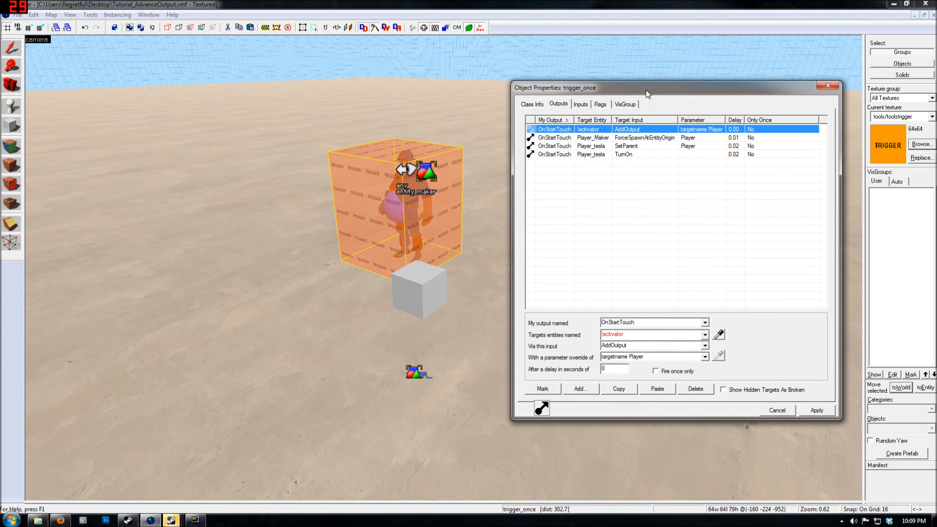
pyautogui.click(828, 87)
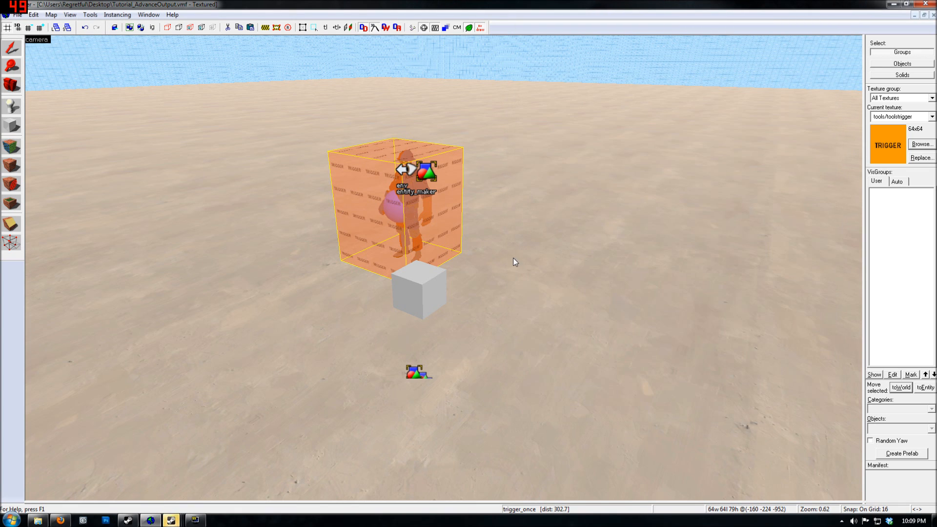
pyautogui.scroll(-1, 512, 259)
pyautogui.scroll(1, 511, 262)
pyautogui.scroll(-2, 666, 199)
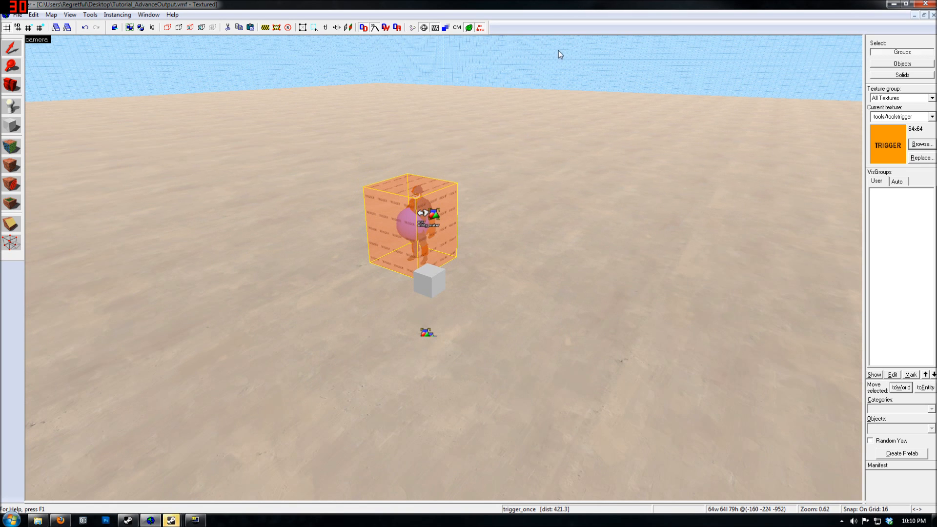